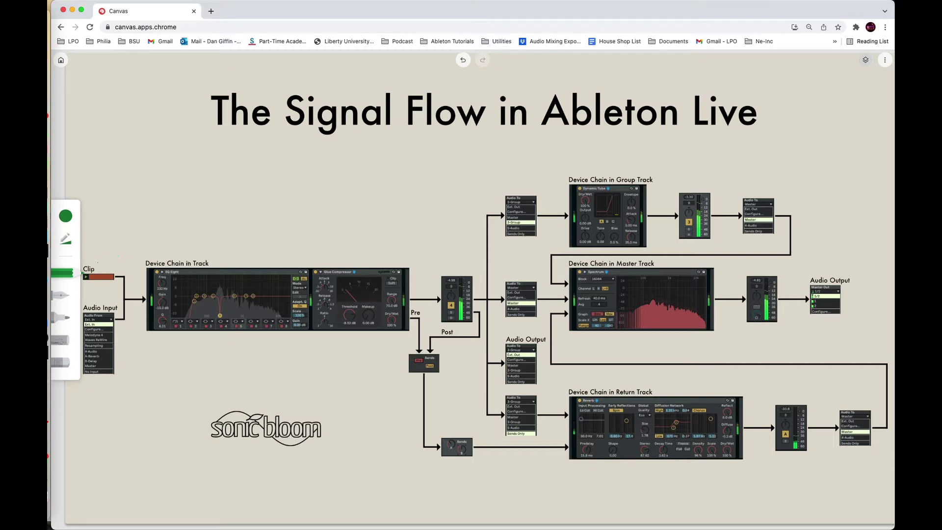
Step: Loop the Clip and Audio Input boxes in green on Canvas, then bring up Ableton Live
mouse_move(135, 263)
left_mouse_down()
mouse_move(111, 240)
mouse_move(86, 247)
mouse_move(76, 264)
mouse_move(78, 353)
mouse_move(94, 386)
mouse_move(108, 390)
mouse_move(126, 362)
mouse_move(135, 260)
left_mouse_up()
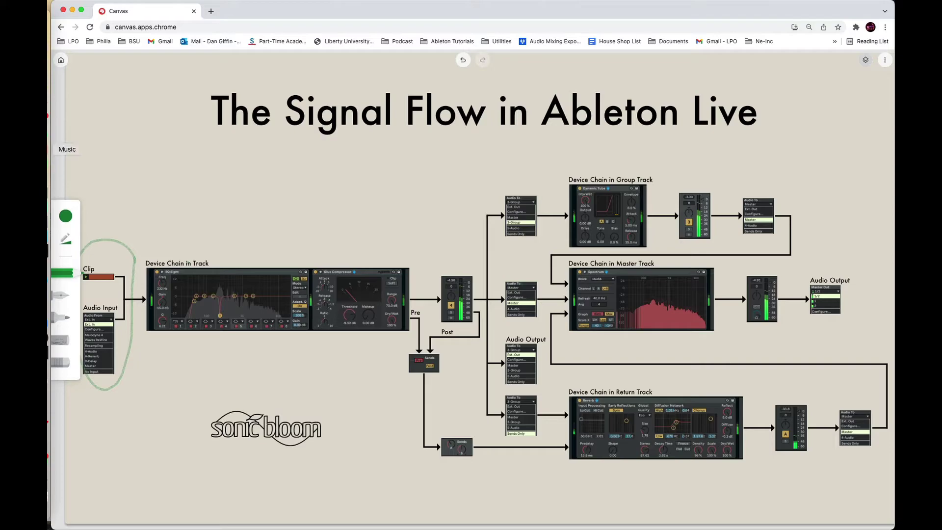
left_click(48, 193)
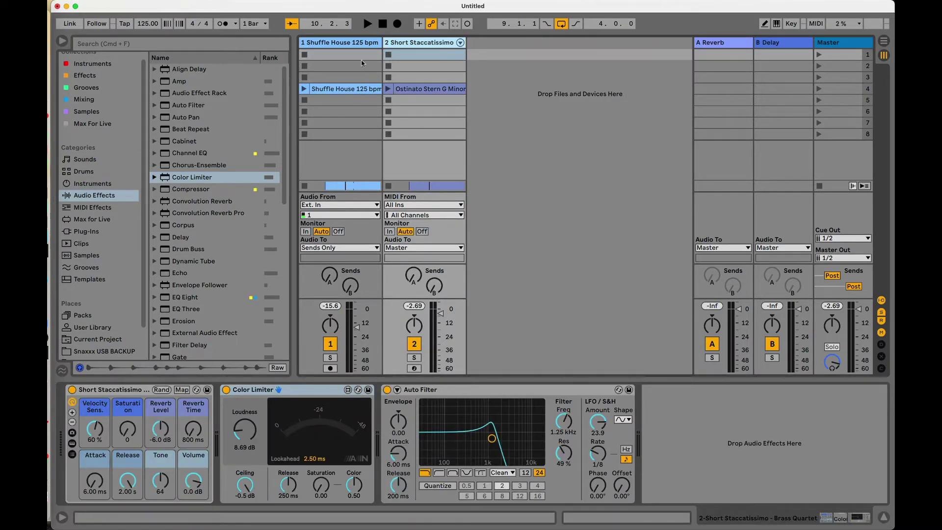
Step: Inspect the Shuffle House waveform, the Ostinato Stern G Minor notes and track 2's device chain
left_click(361, 58)
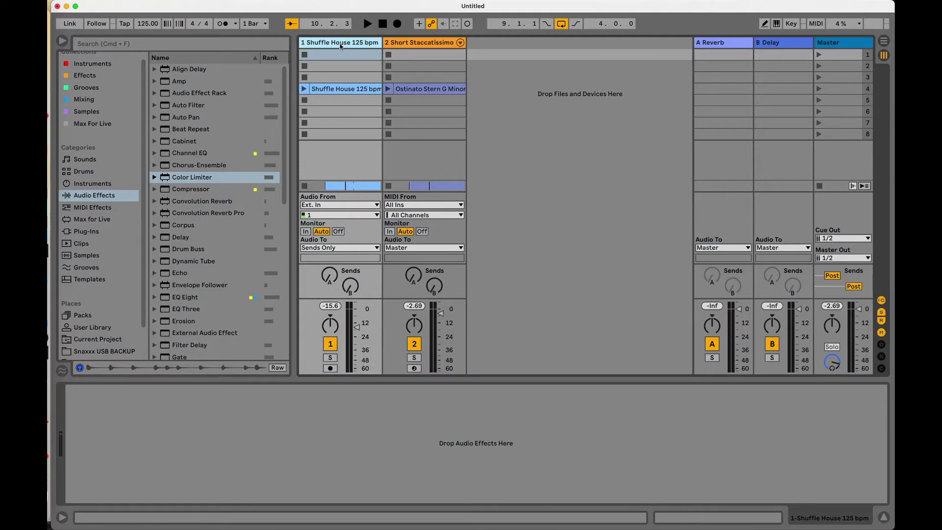
left_click(320, 89)
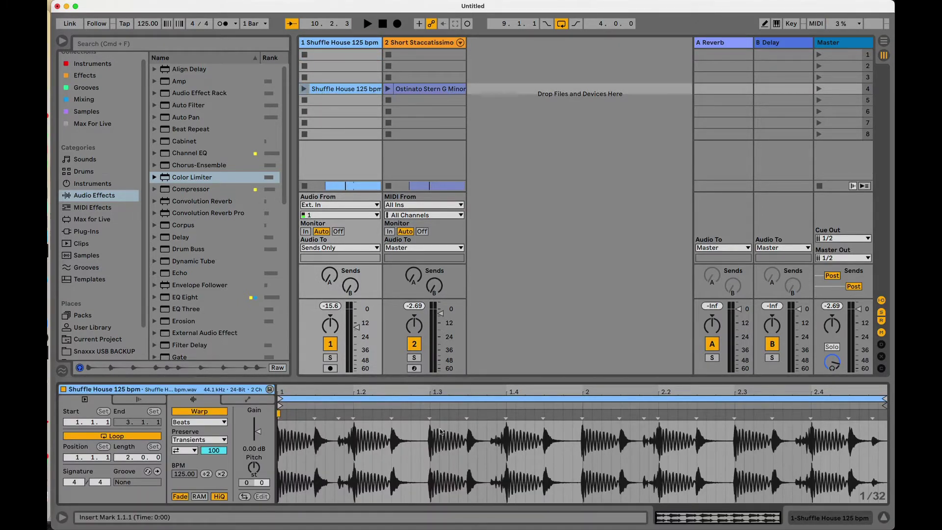
left_click(405, 92)
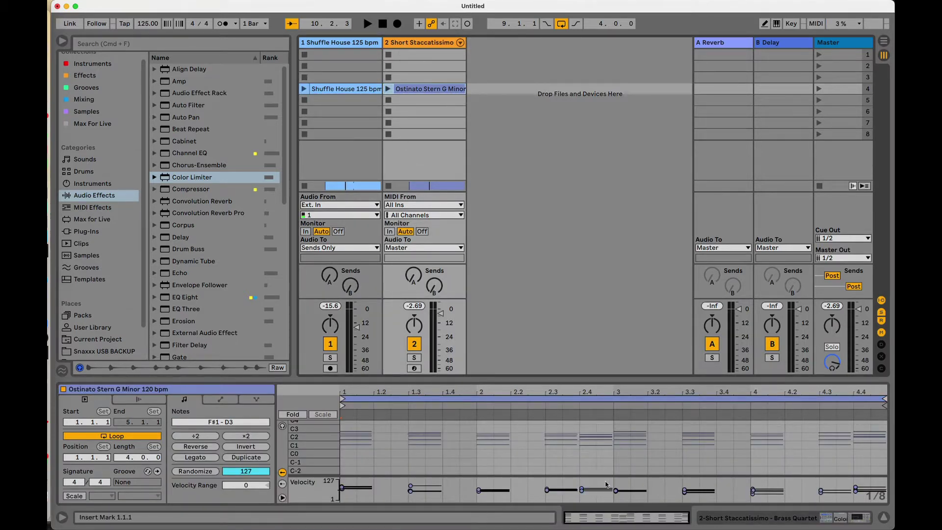
left_click(427, 43)
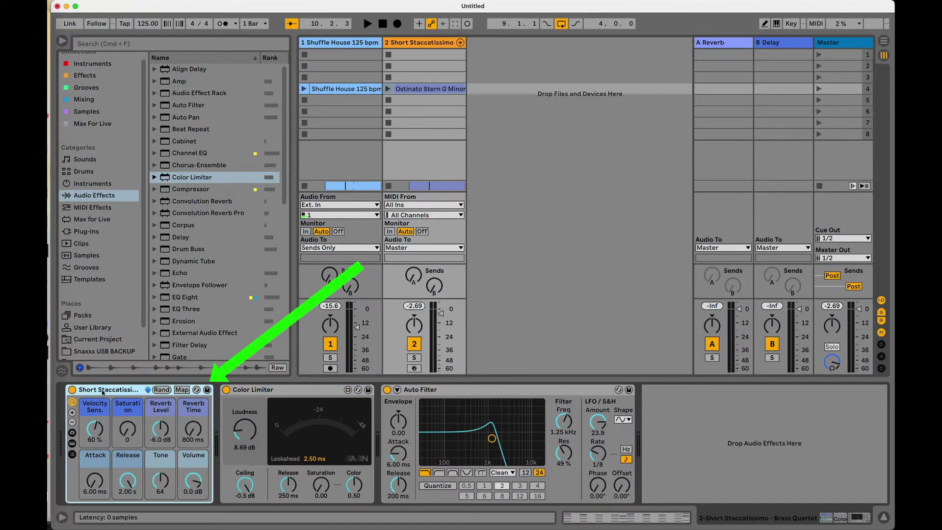
double_click(327, 89)
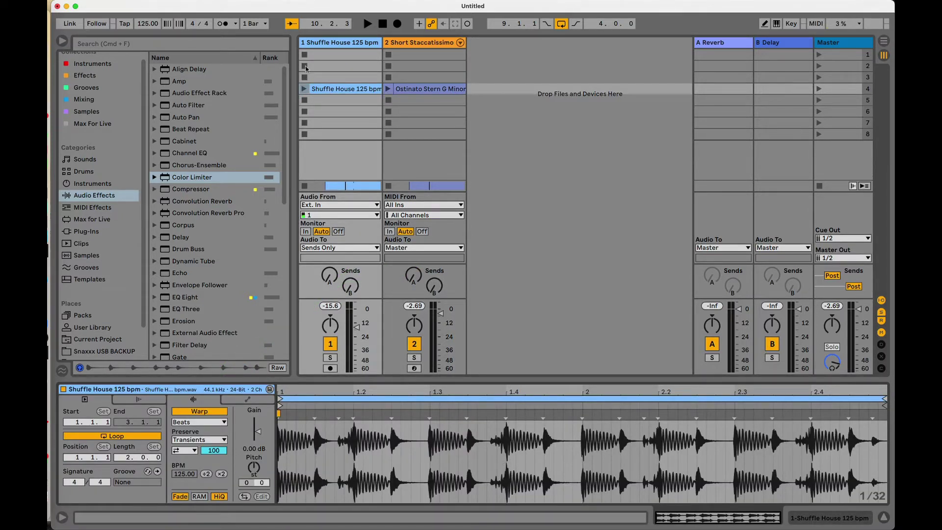
Step: On Canvas, draw a circled 1 linked by a line to a circled 2, then return to Ableton's track 1
left_click(49, 76)
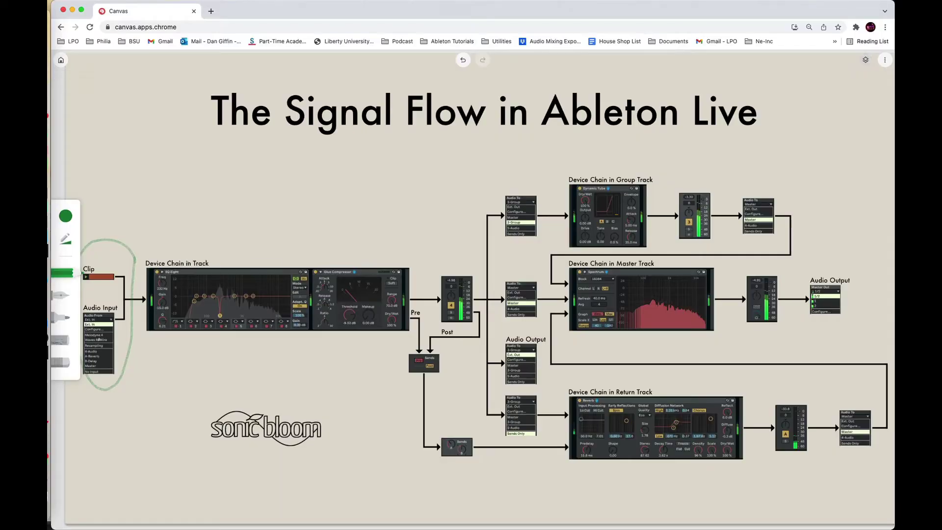
mouse_move(107, 189)
left_mouse_down()
mouse_move(104, 214)
mouse_move(130, 209)
mouse_move(106, 184)
mouse_move(101, 212)
left_mouse_up()
left_click_drag(135, 205, 220, 224)
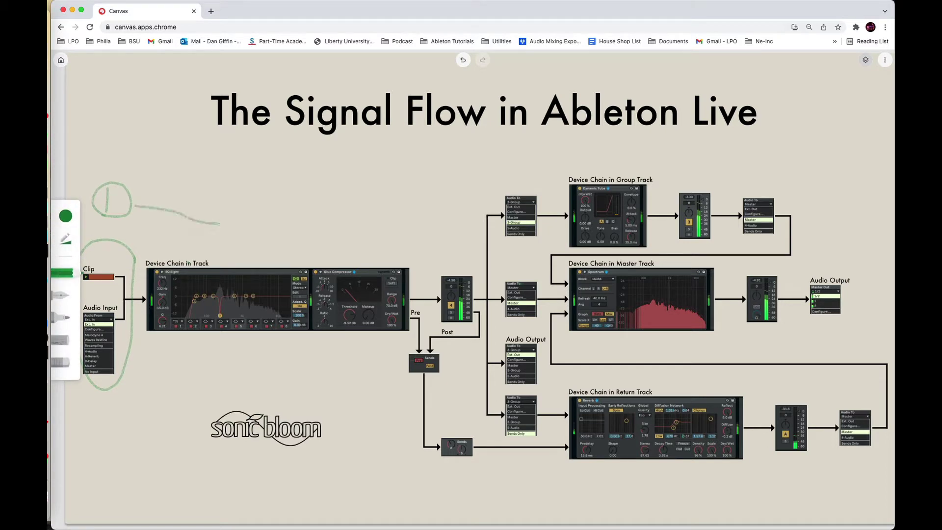
mouse_move(256, 197)
left_mouse_down()
mouse_move(276, 201)
mouse_move(262, 216)
mouse_move(302, 222)
mouse_move(296, 196)
mouse_move(258, 183)
mouse_move(244, 198)
mouse_move(260, 224)
mouse_move(244, 200)
mouse_move(258, 223)
left_mouse_up()
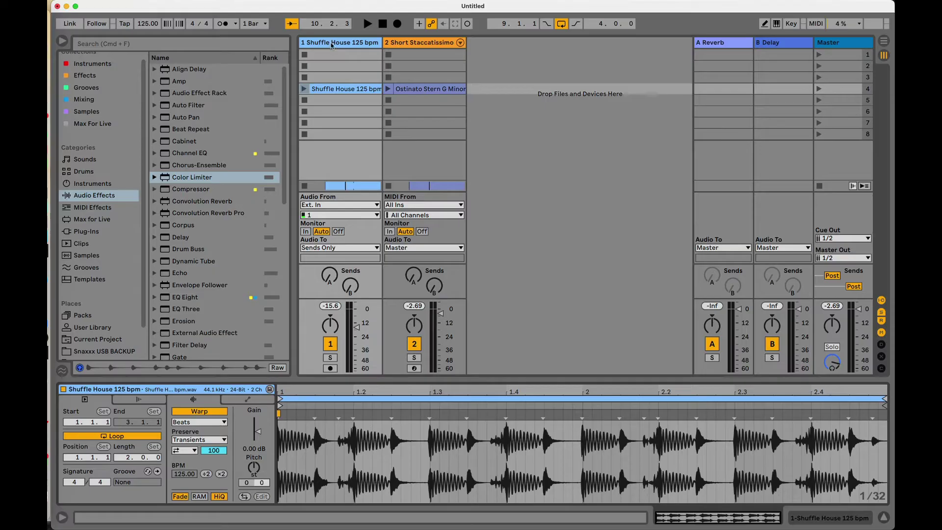
left_click(331, 46)
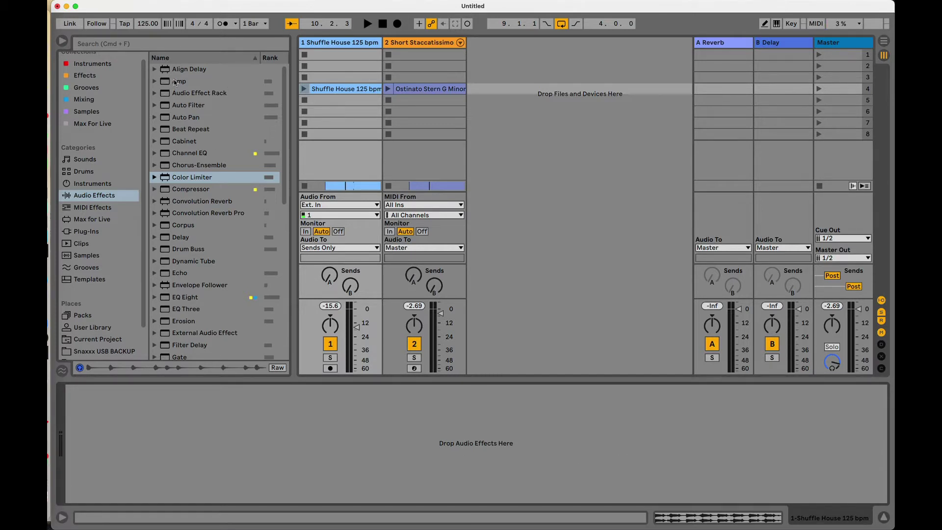
Step: Load Convolution Reverb onto the Shuffle House track and lower its Dry/Wet to 13.0 %
left_click(96, 198)
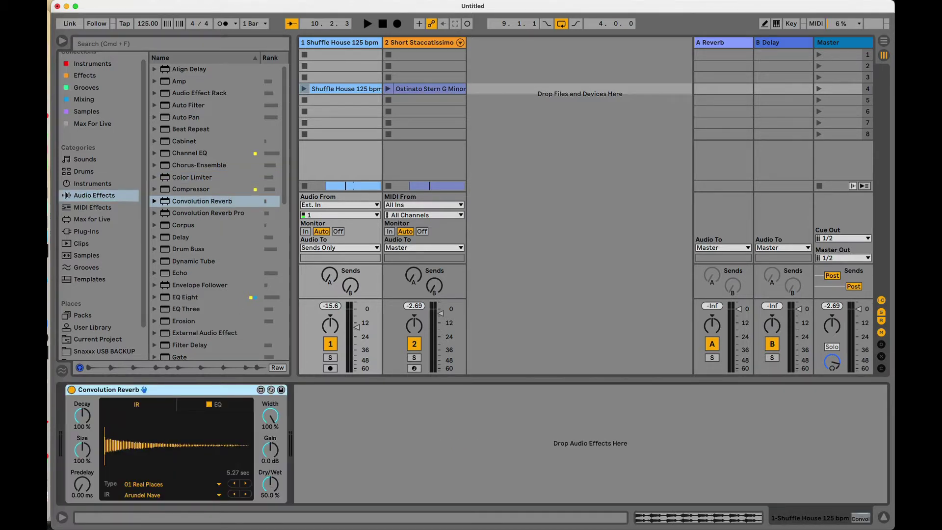
left_click_drag(269, 483, 269, 494)
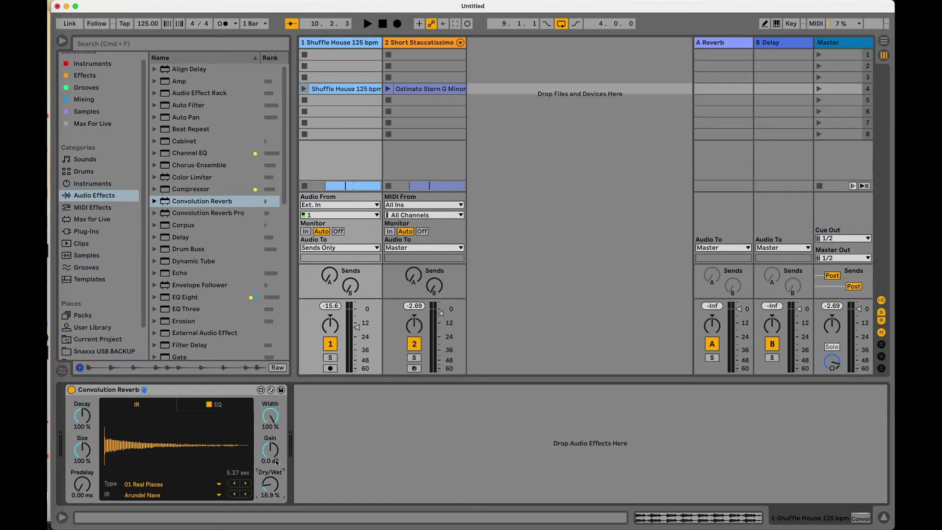
left_click(189, 390)
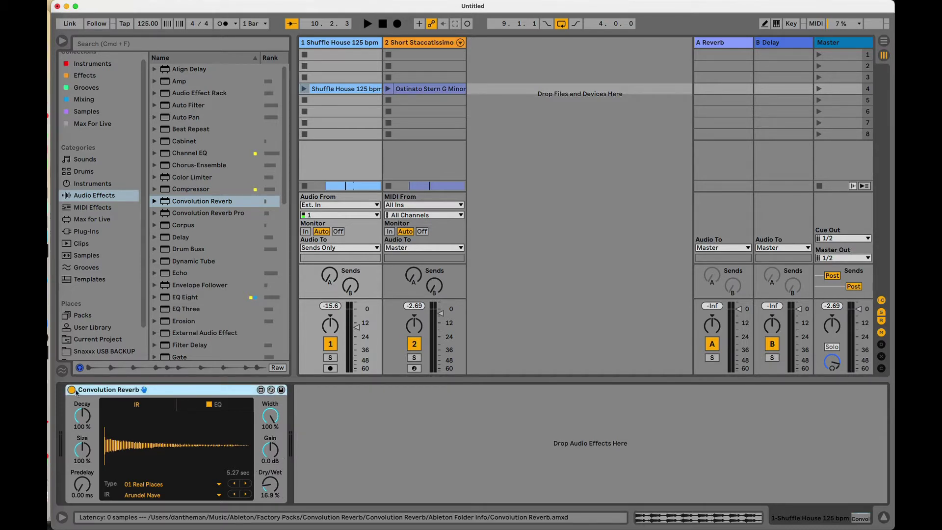
left_click_drag(263, 488, 263, 498)
Step: Turn track 2's Color Limiter Loudness down to 6.05 dB
left_click(223, 469)
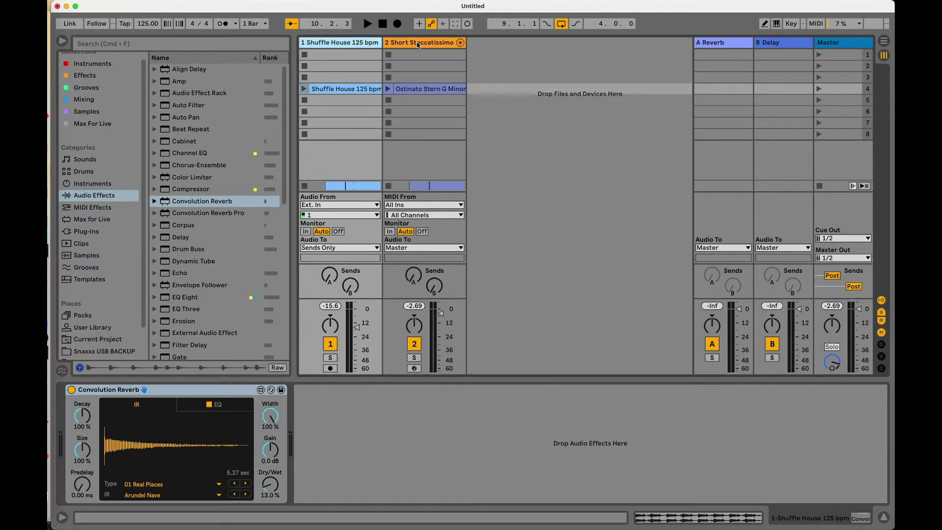
left_click(409, 345)
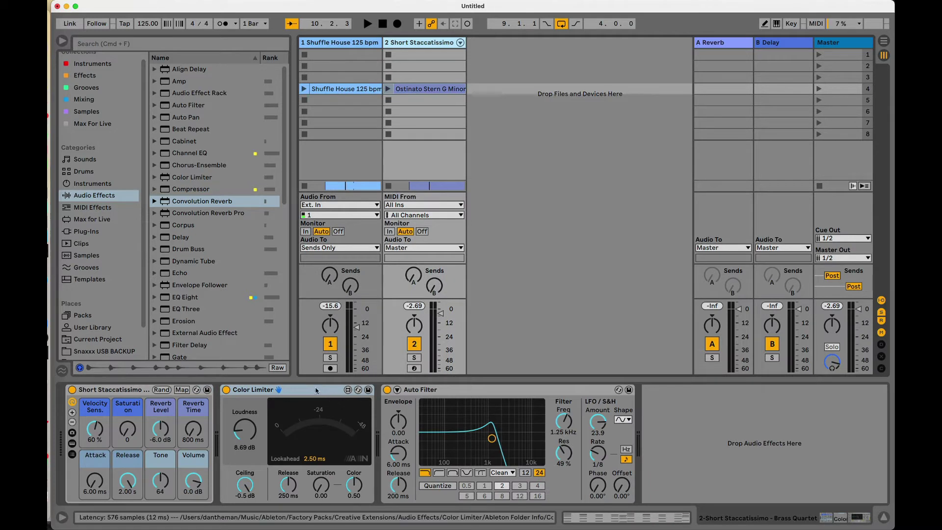
left_click(337, 392)
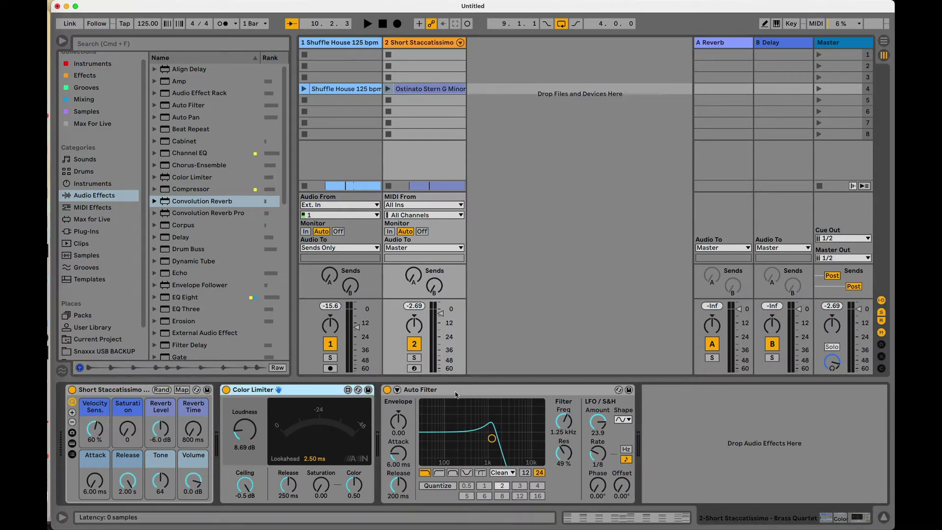
left_click(420, 392)
left_click(254, 391)
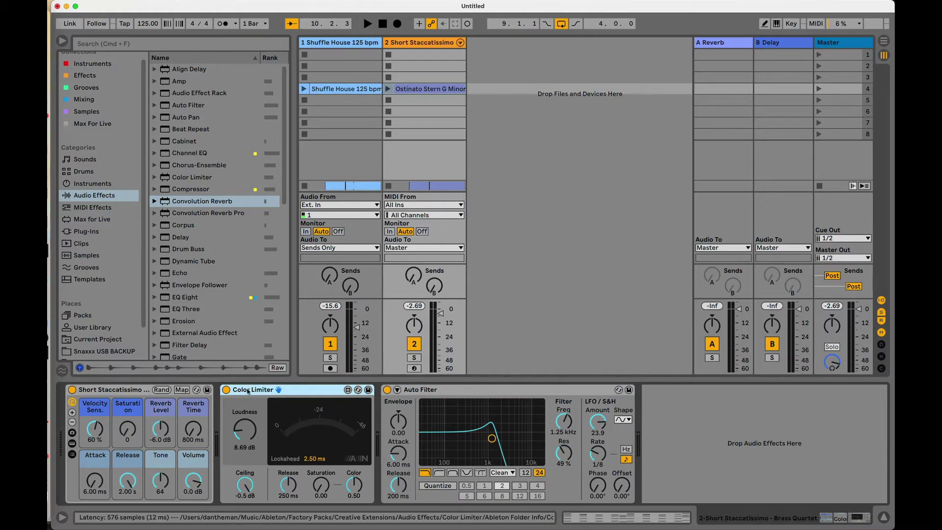
left_click(244, 424)
left_click_drag(244, 423, 244, 434)
Step: Move the Color Limiter to the end of the chain, after Auto Filter
left_click(445, 393)
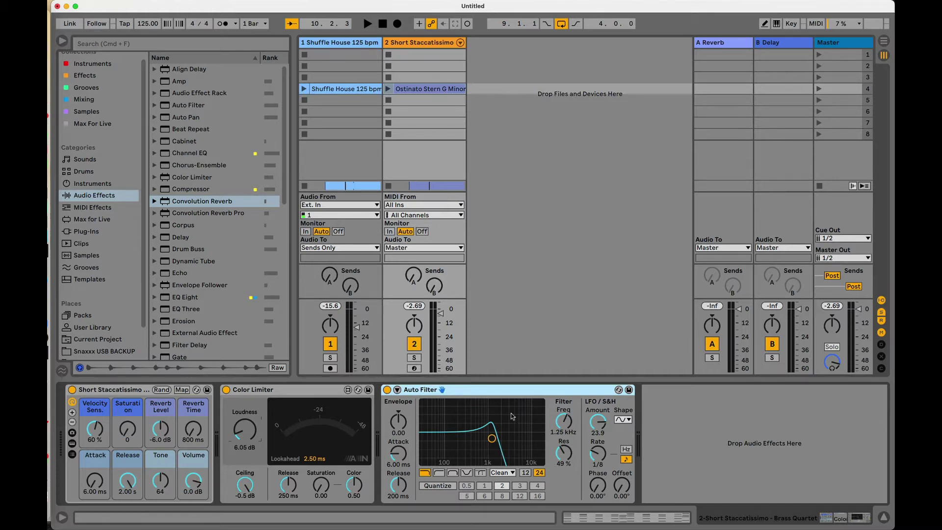
left_click(299, 391)
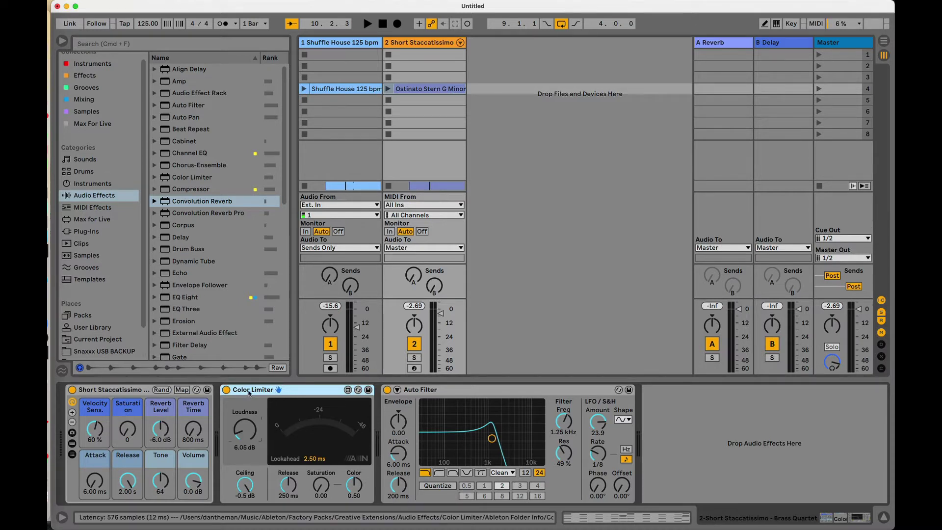
left_click_drag(248, 391, 707, 466)
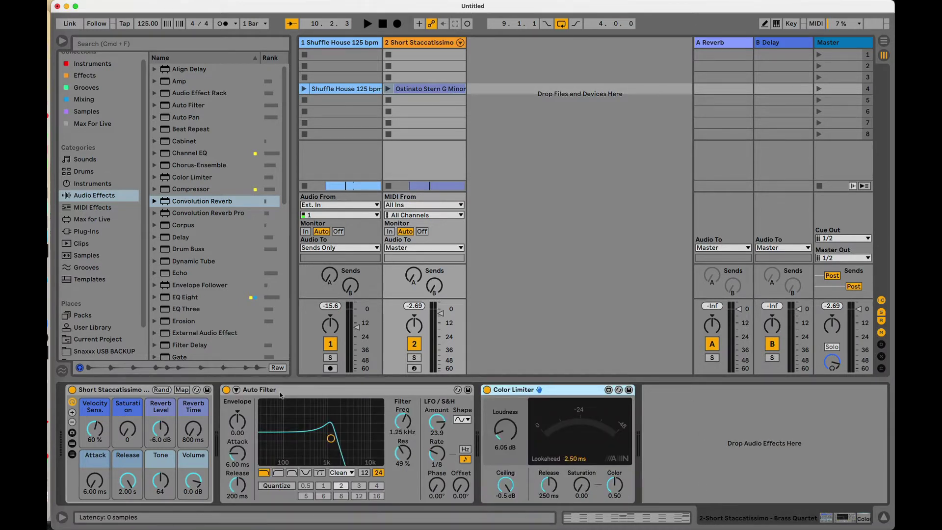
left_click(356, 400)
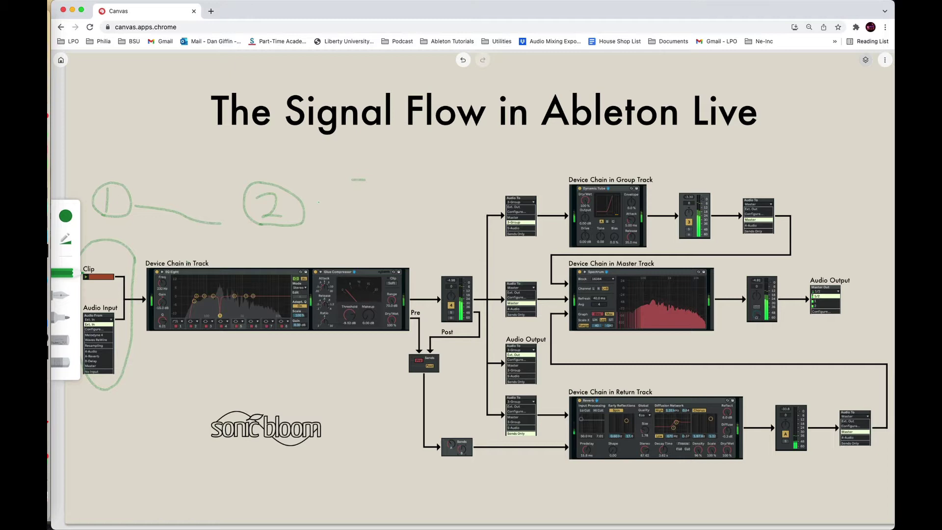
Step: Draw a line from the circled 2 to a circled 3 looping the mixer, then switch to Ableton Live
mouse_move(319, 202)
left_mouse_down()
mouse_move(373, 180)
mouse_move(436, 218)
mouse_move(459, 198)
mouse_move(457, 223)
left_mouse_up()
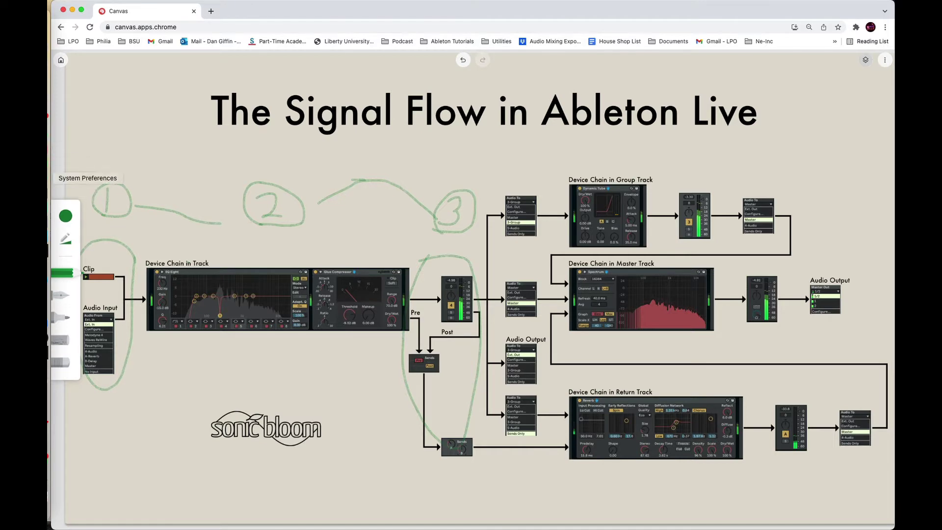
left_click(49, 193)
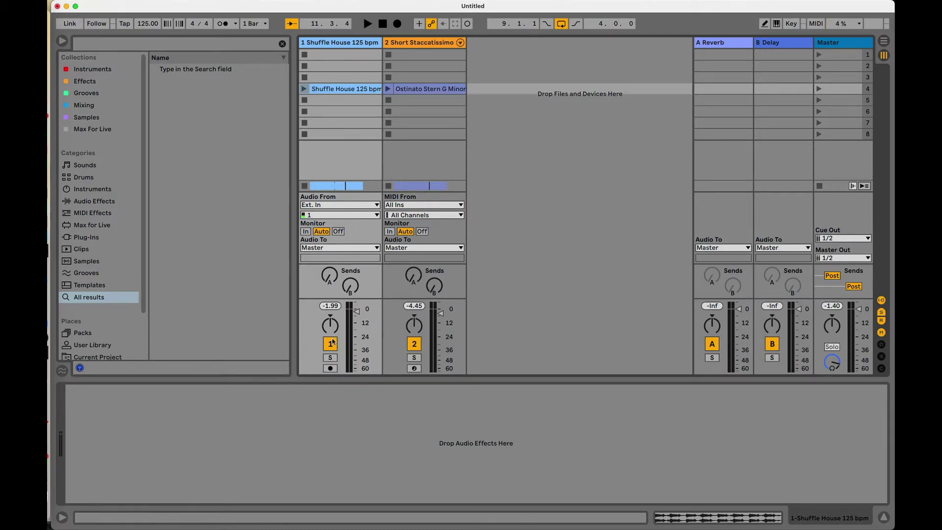
left_click(322, 205)
left_click(326, 204)
left_click(322, 249)
left_click(365, 246)
left_click(335, 47)
left_click(428, 45)
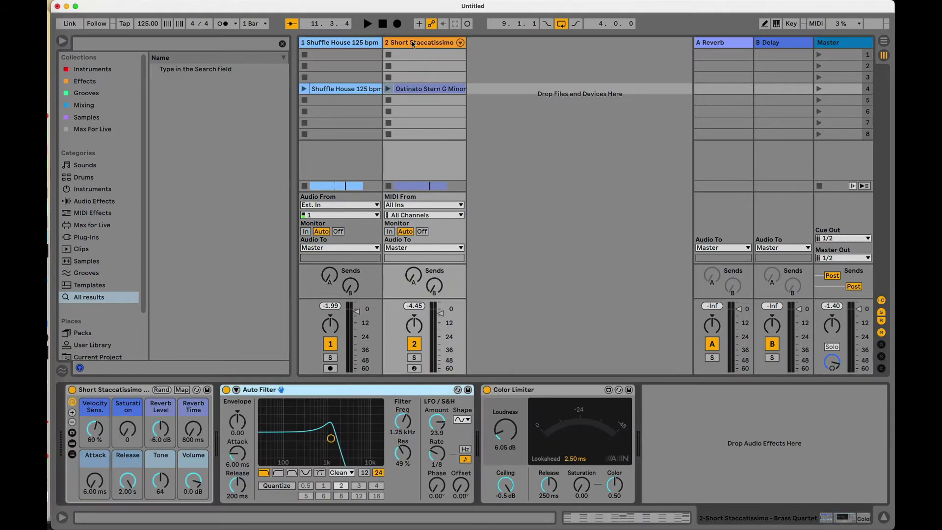
left_click(351, 44)
left_click(416, 45)
left_click(129, 390)
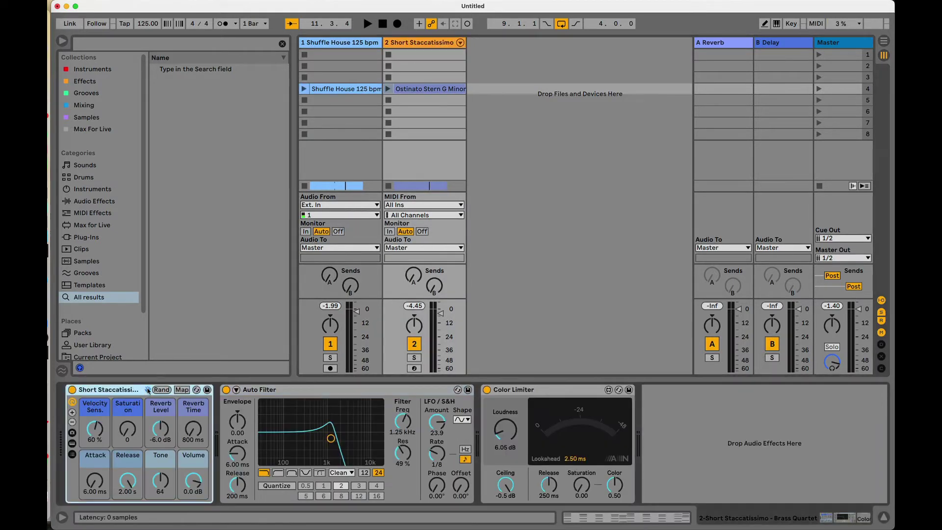
left_click(297, 391)
left_click(562, 392)
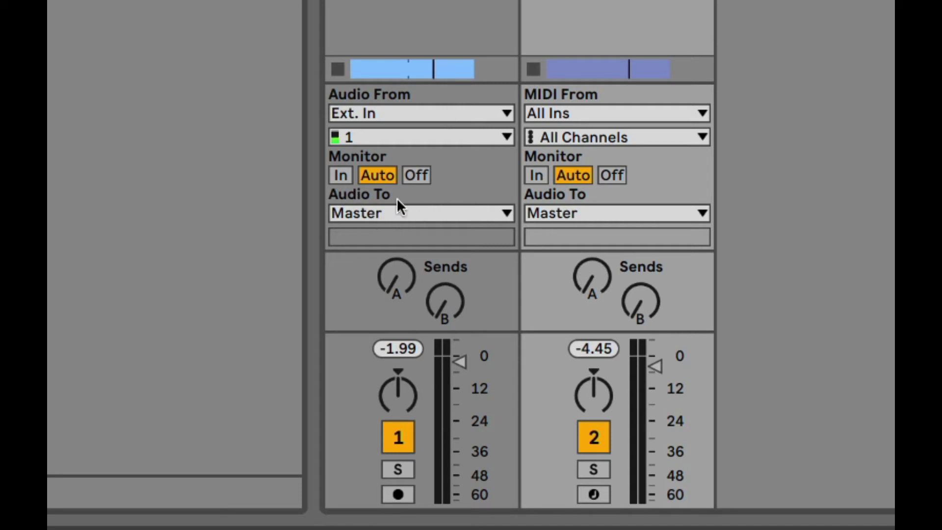
left_click(372, 215)
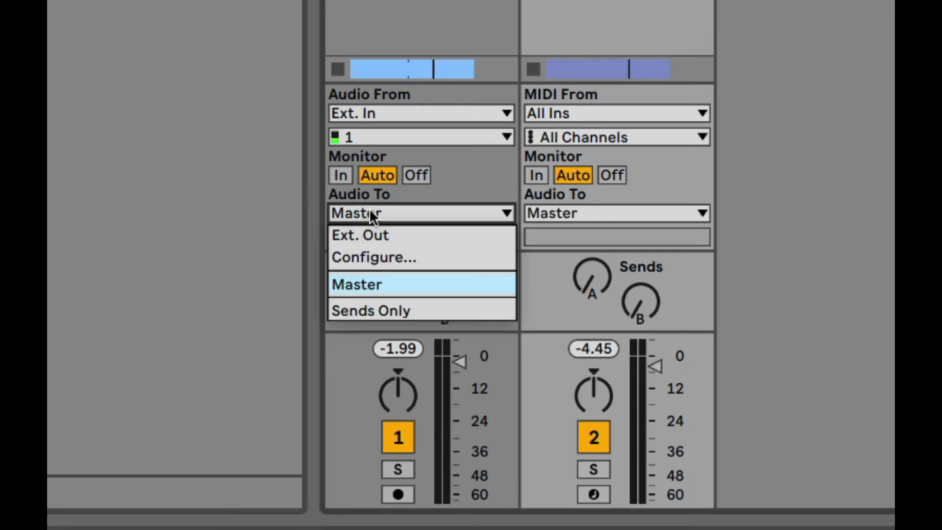
left_click(370, 284)
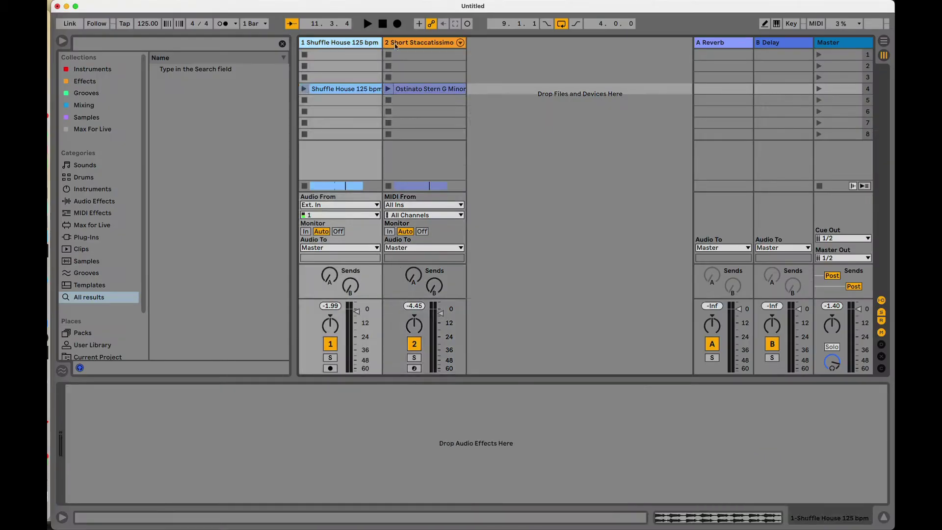
left_click(396, 44)
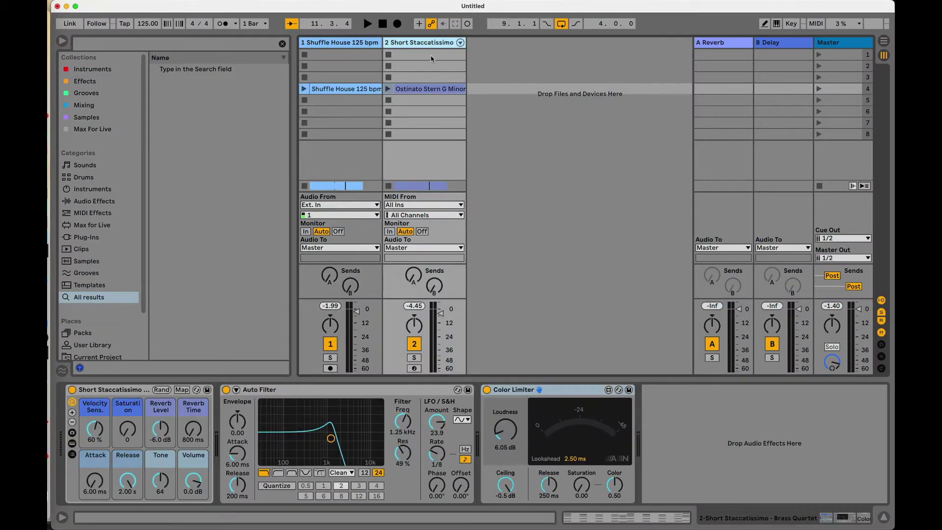
left_click(849, 43)
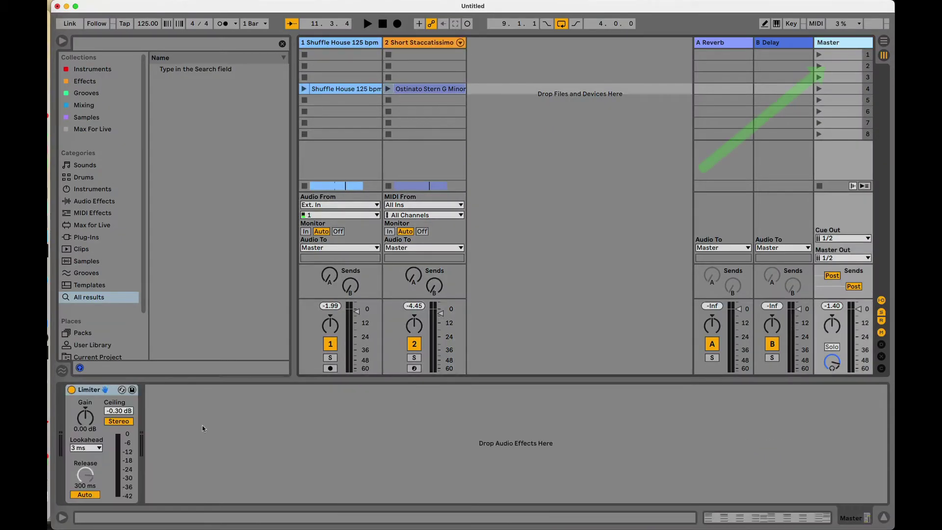
left_click(185, 422)
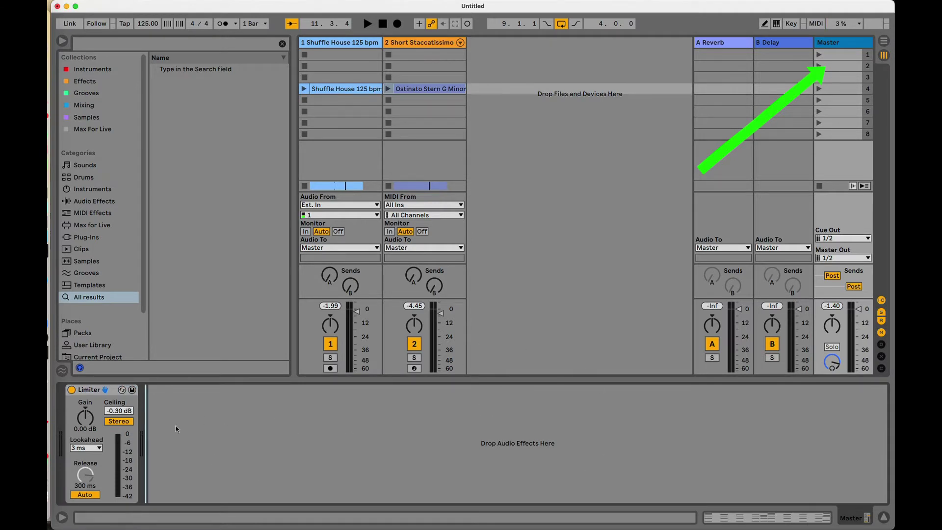
left_click(349, 44)
left_click(413, 43)
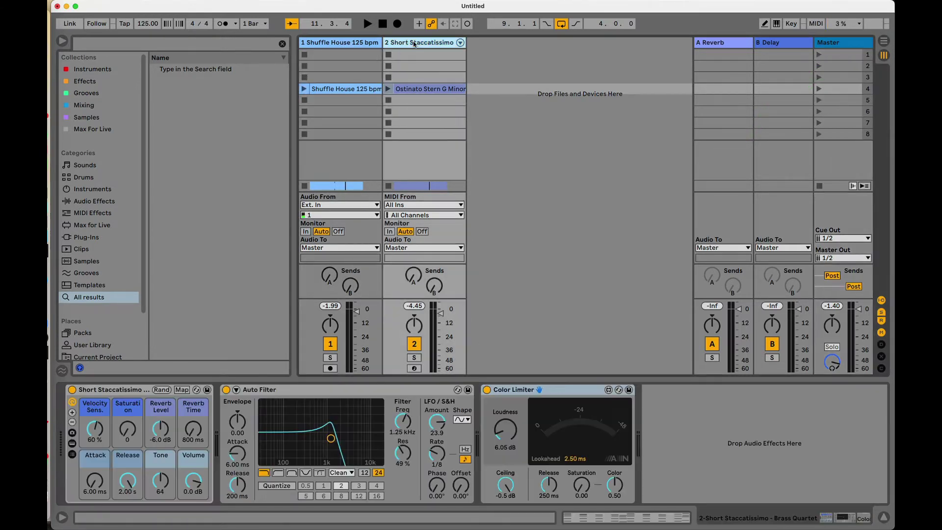
left_click(344, 42)
left_click(423, 42)
left_click(327, 42)
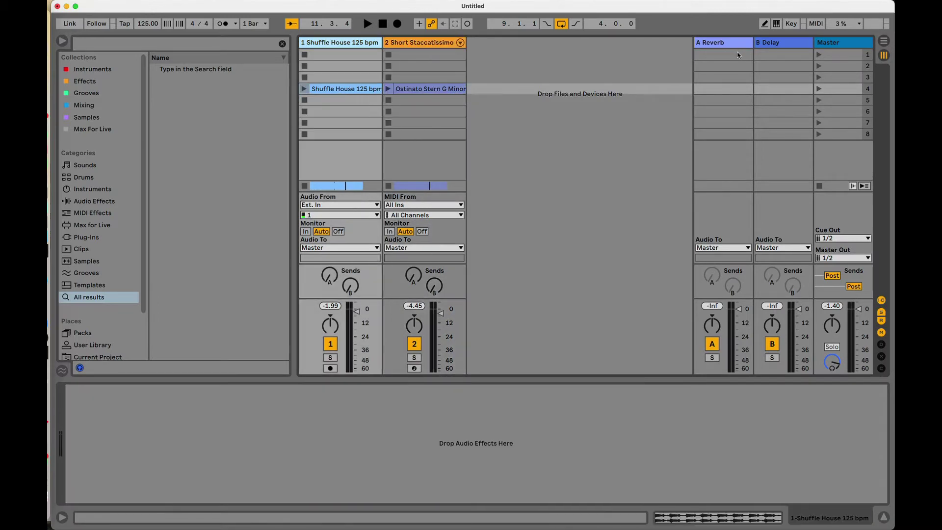
left_click(322, 249)
left_click(322, 249)
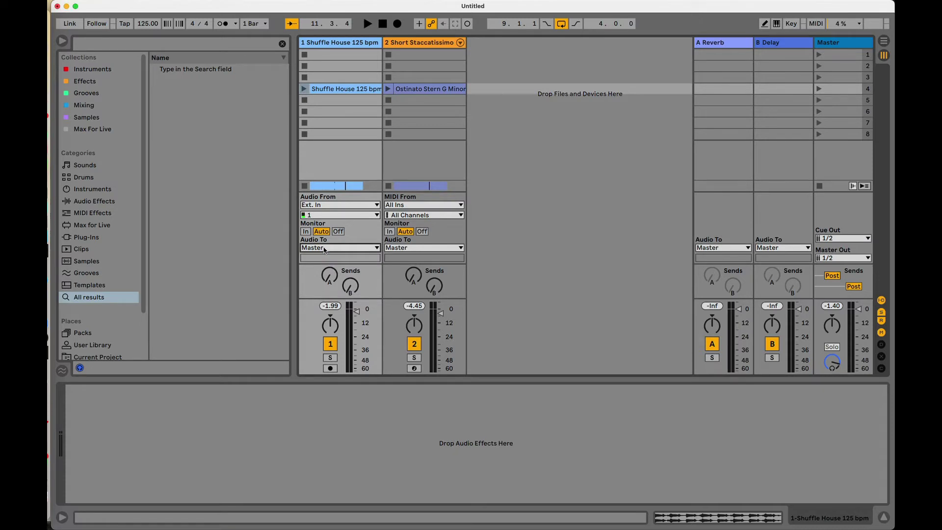
left_click(428, 45)
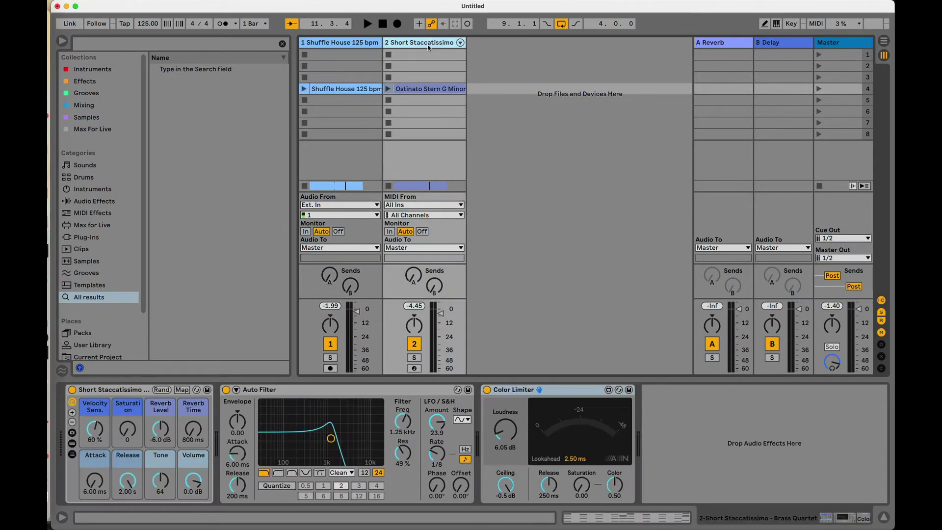
key("super+t")
left_click(344, 45)
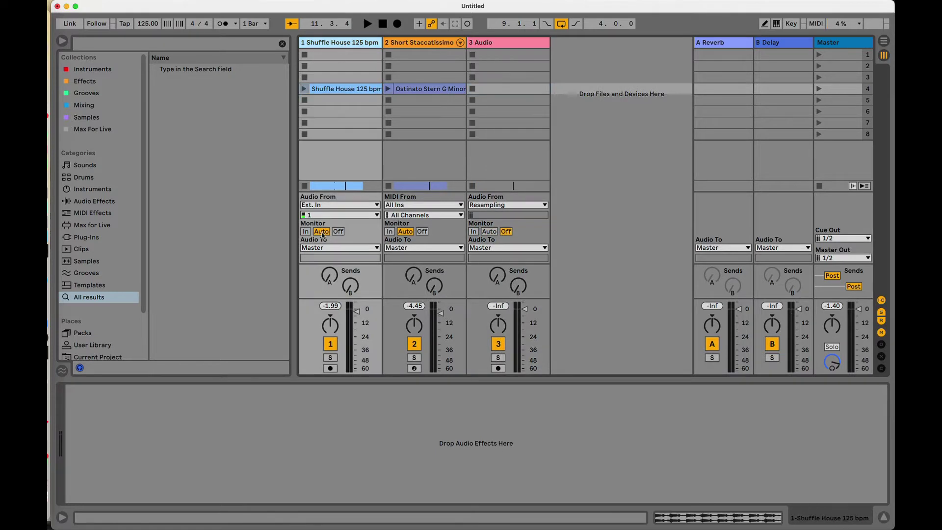
left_click(323, 249)
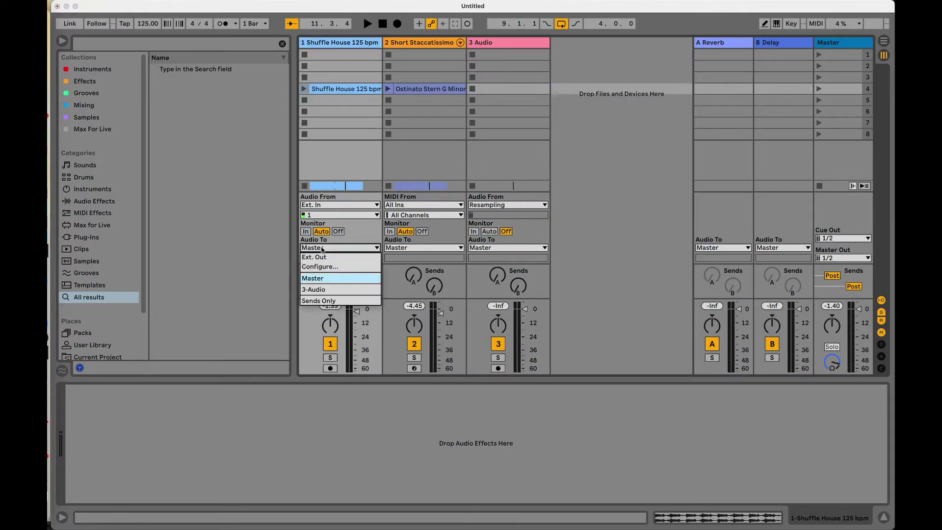
left_click(321, 290)
left_click(503, 43)
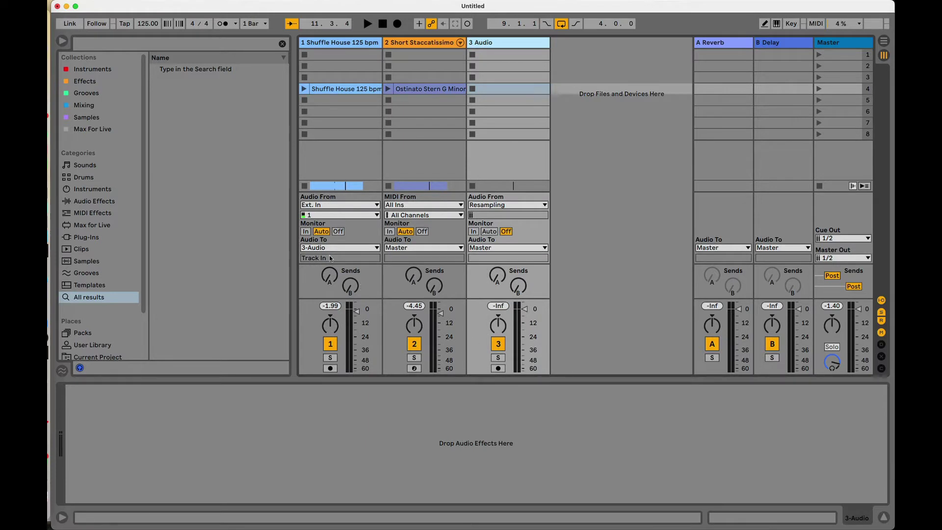
left_click(343, 44)
left_click(484, 45)
left_click(498, 368)
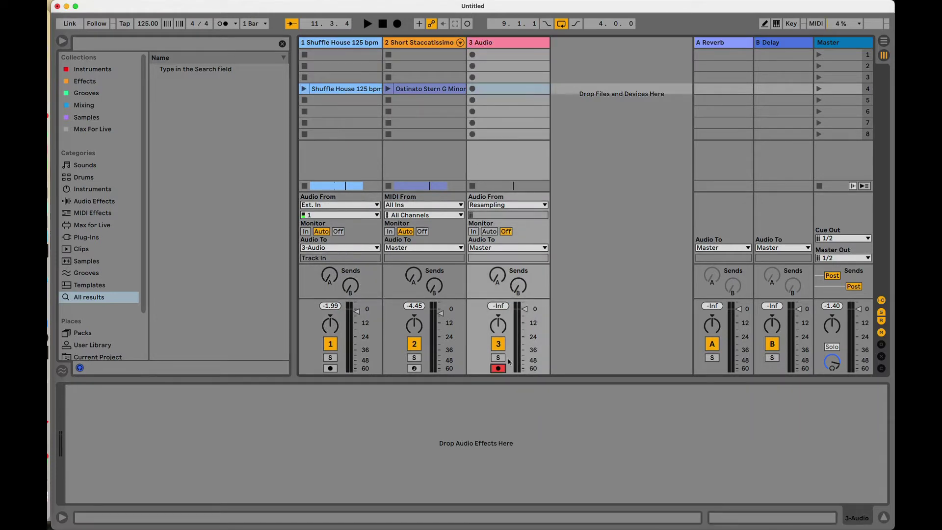
left_click(495, 43)
key("Delete")
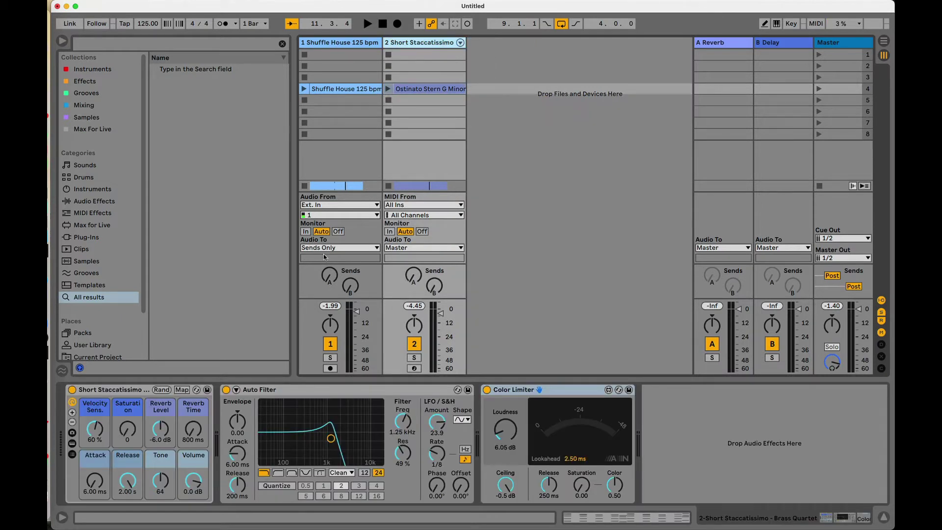
left_click(339, 247)
left_click(331, 280)
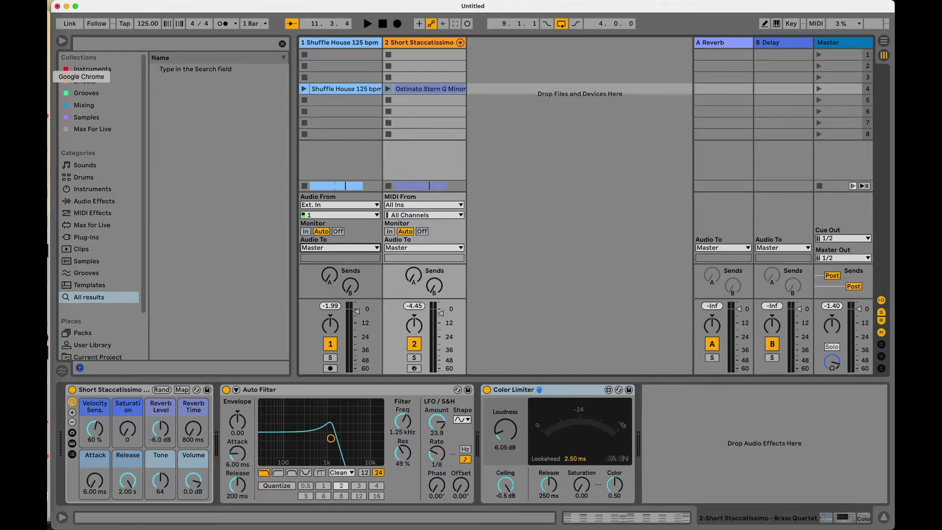
Step: On the Canvas diagram, loop the track fader meter and the lower Sends box in green
left_click(45, 80)
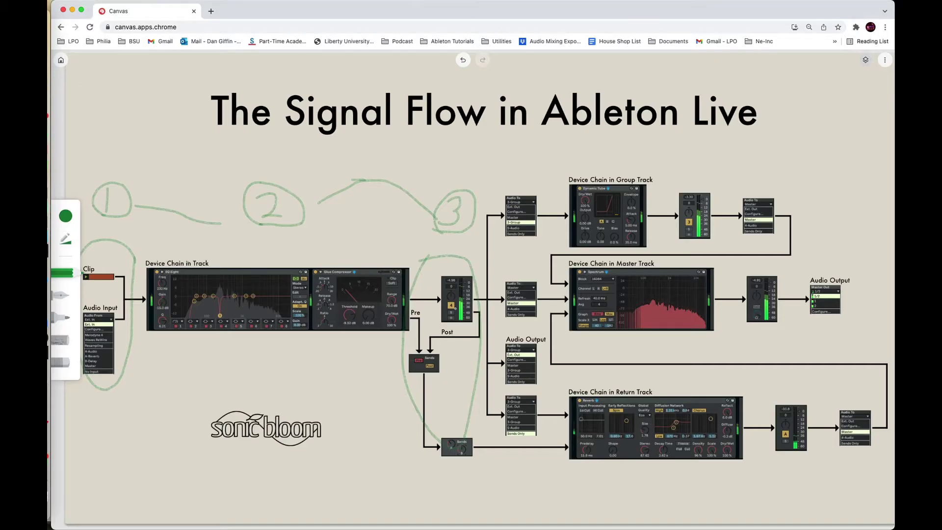
mouse_move(455, 263)
left_mouse_down()
mouse_move(457, 343)
mouse_move(490, 297)
mouse_move(444, 261)
mouse_move(457, 332)
mouse_move(482, 274)
mouse_move(459, 338)
left_mouse_up()
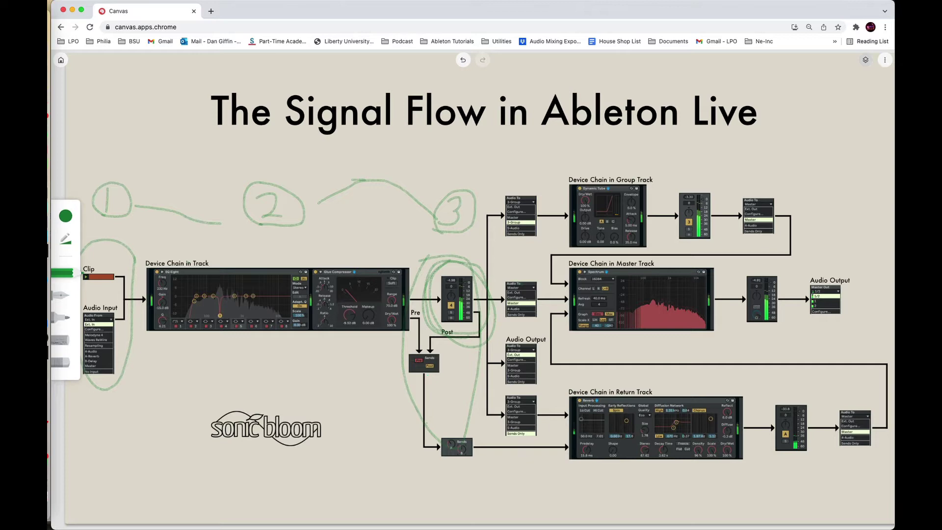
mouse_move(426, 423)
left_mouse_down()
mouse_move(466, 477)
mouse_move(464, 419)
mouse_move(422, 431)
mouse_move(462, 486)
mouse_move(435, 406)
mouse_move(420, 466)
left_mouse_up()
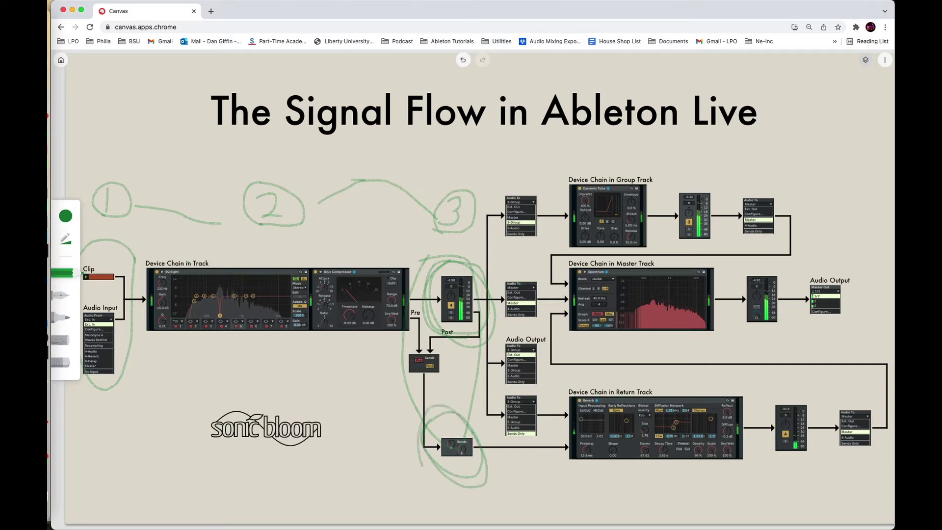
Step: Try track 1's Send A and Send B while comparing the A Reverb and B Delay returns
left_click(49, 193)
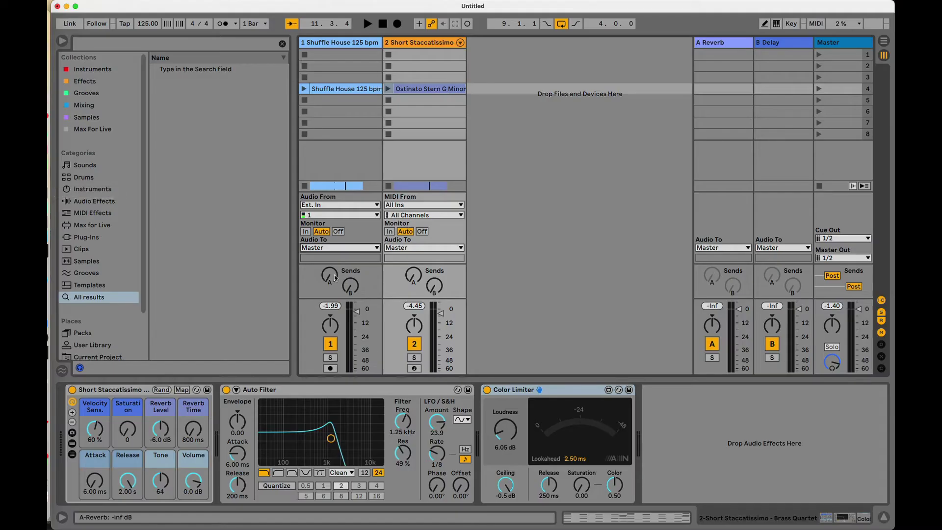
left_click_drag(335, 277, 358, 288)
left_click(715, 43)
left_click(785, 42)
left_click(718, 44)
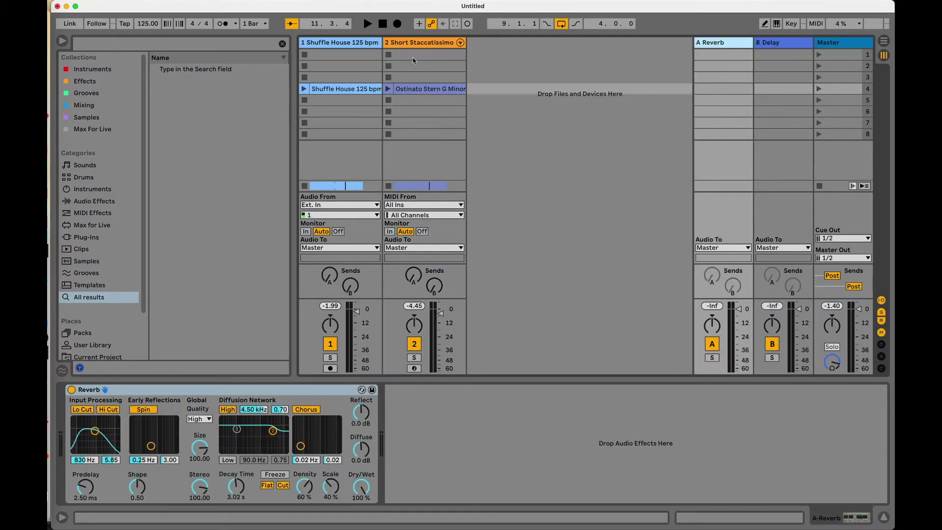
left_click_drag(329, 279, 356, 287)
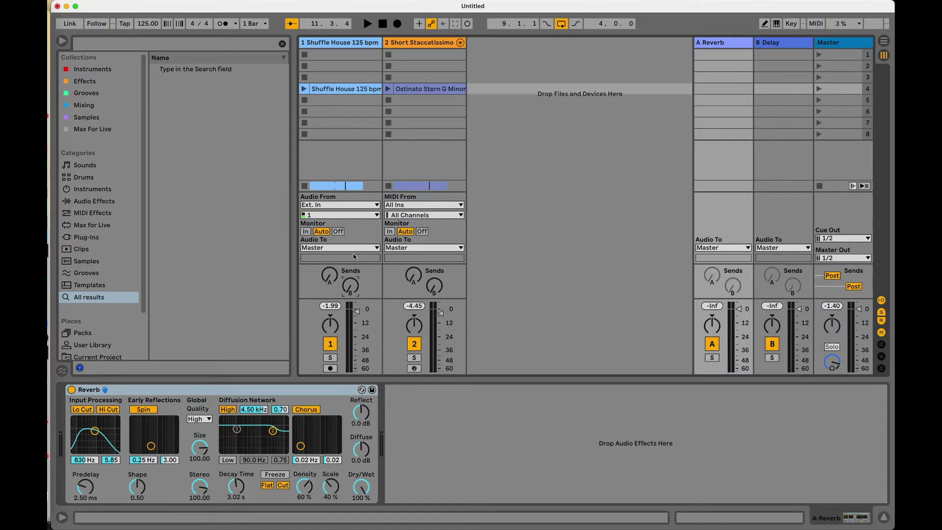
Step: Keep track 1's output on Master and finish on the A Reverb return's Reverb device
left_click(324, 248)
left_click(323, 278)
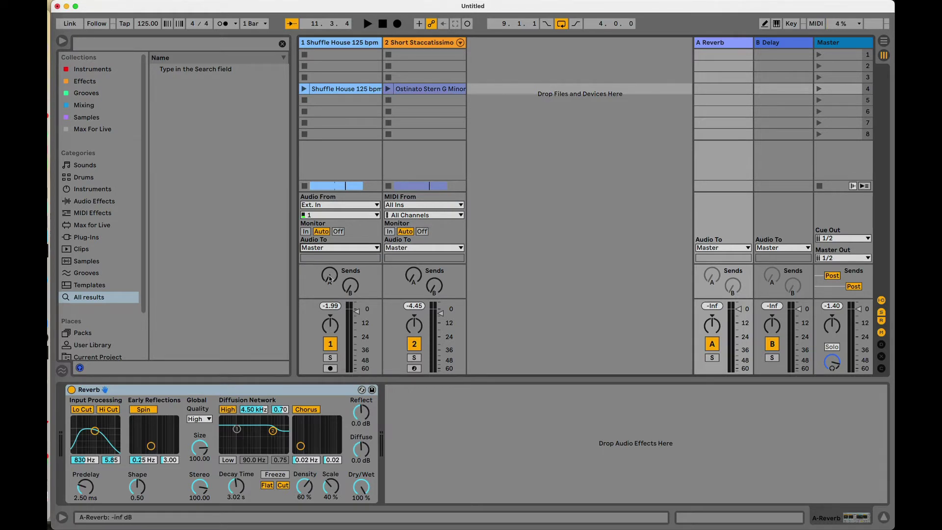
left_click(770, 42)
left_click(727, 43)
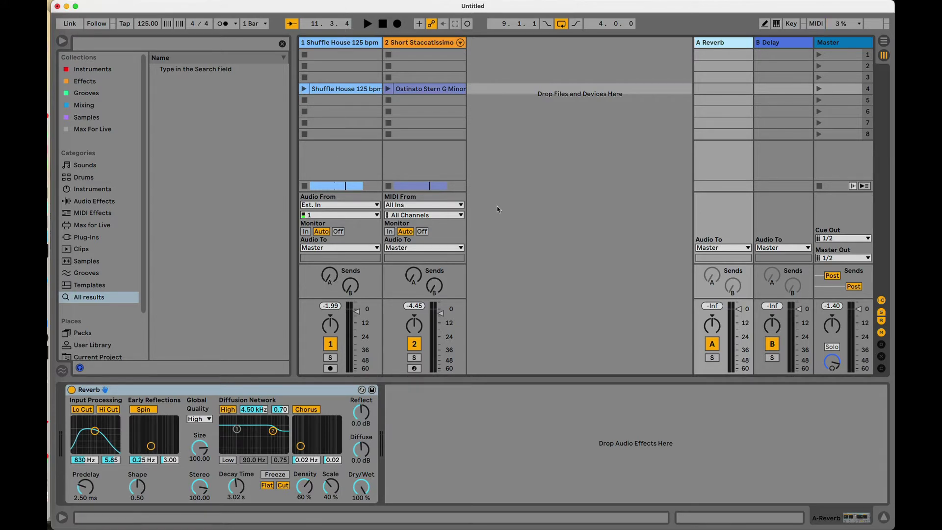
left_click(792, 41)
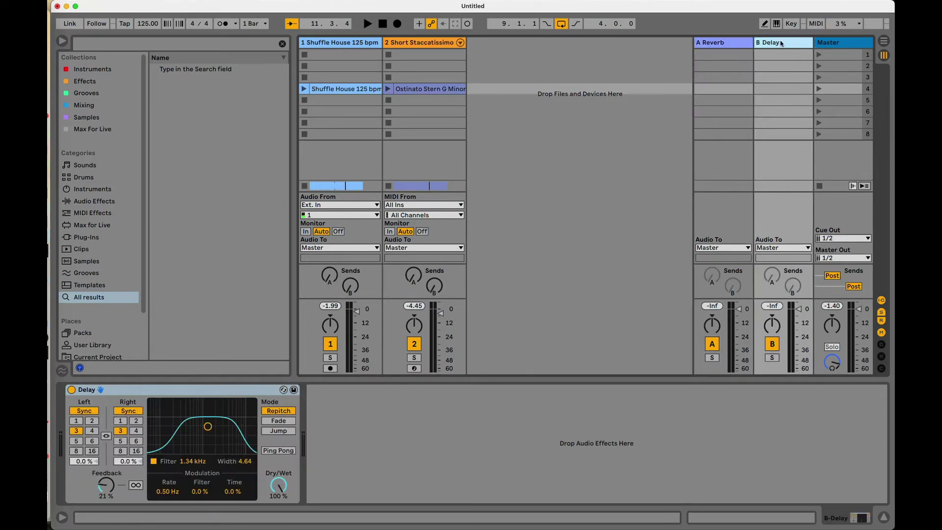
left_click(729, 43)
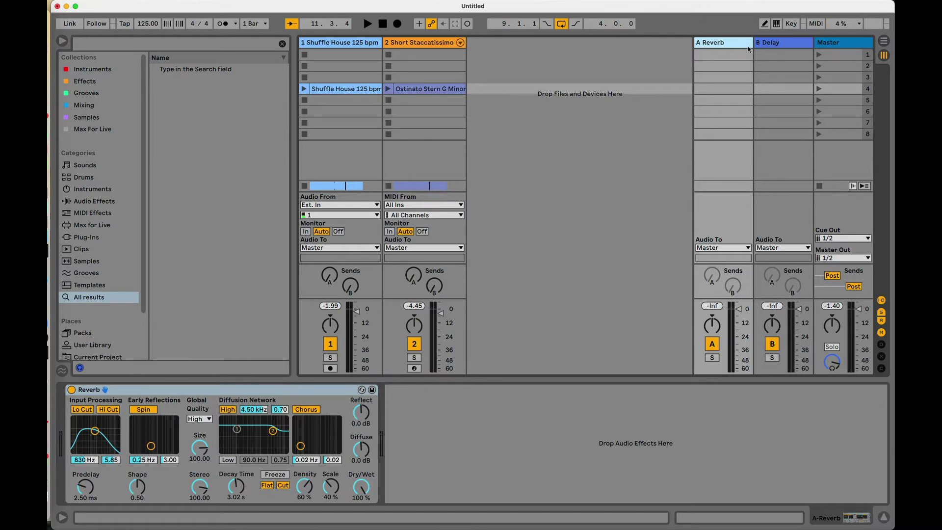
Step: Toggle between Arrangement and Session views, checking track 1 and track 2's device chain
left_click(884, 41)
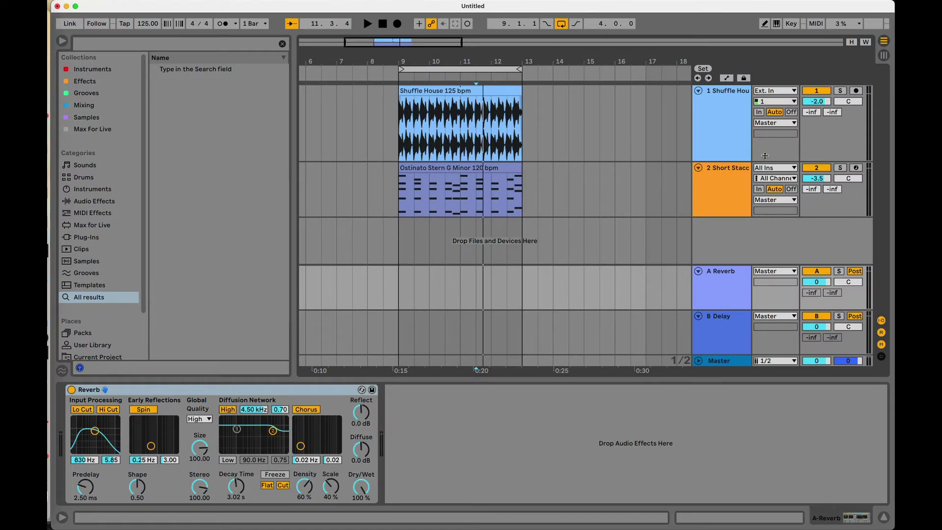
left_click(822, 134)
key("Tab")
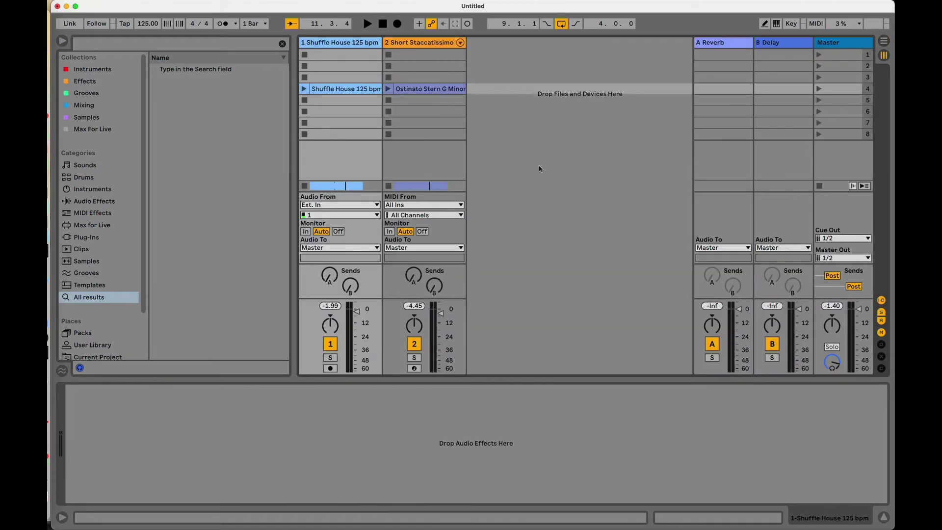
left_click(428, 43)
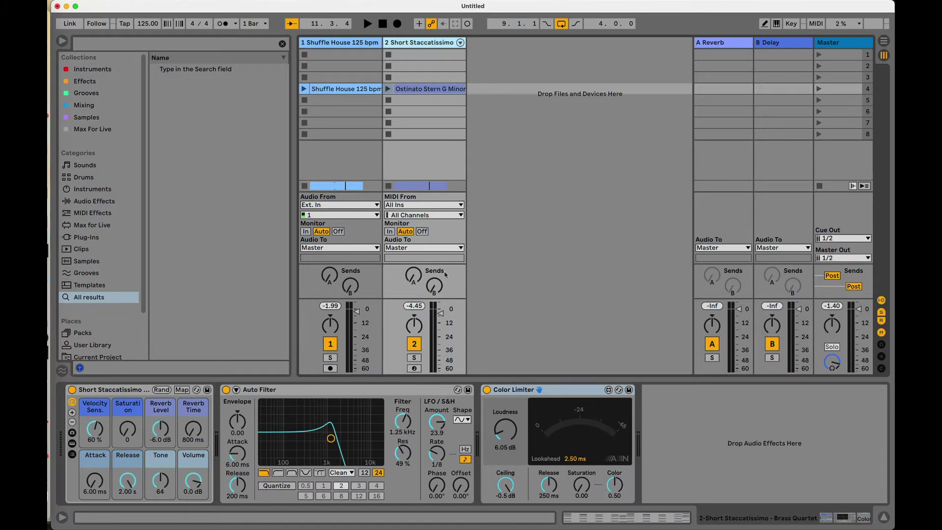
key("Tab")
Step: Zoom the arrangement to bars 8–15, test track 1's reverb send, and reset its pan to C
left_click(711, 104)
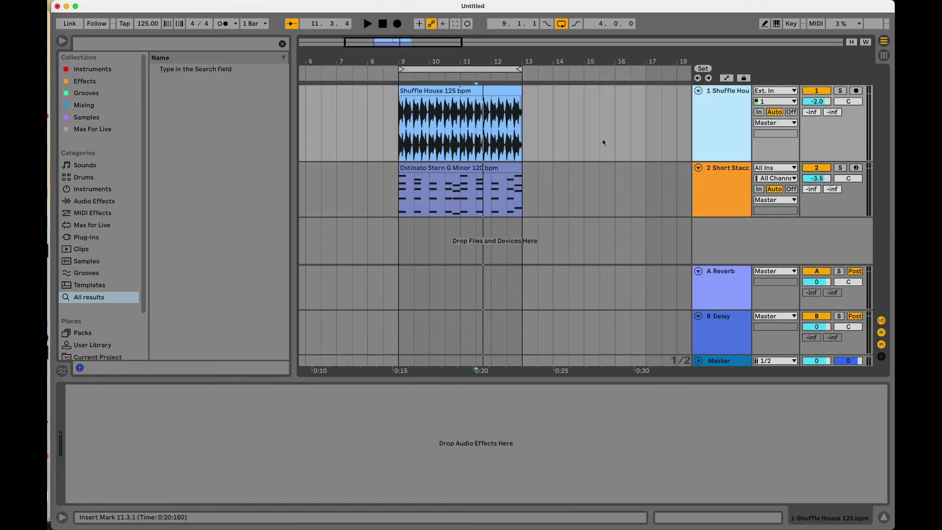
left_click_drag(444, 62, 438, 87)
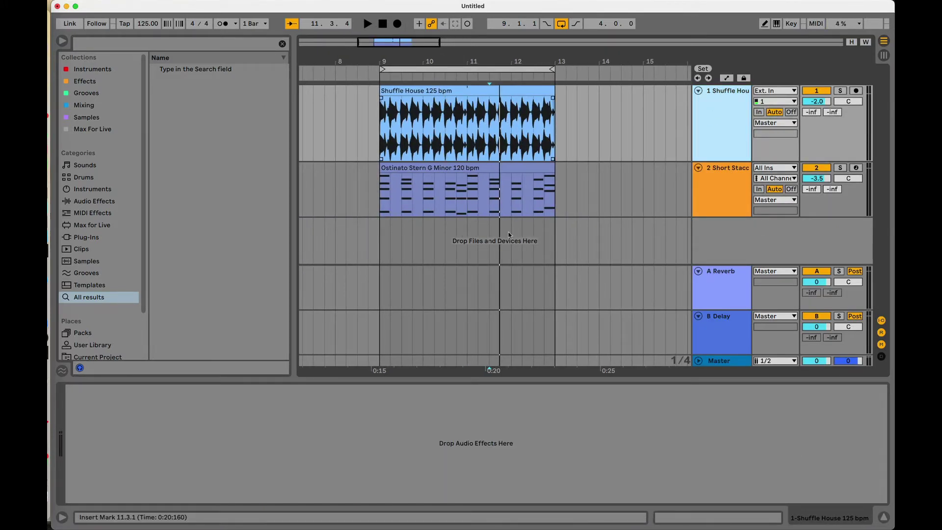
left_click_drag(811, 112, 848, 101)
left_click(813, 101)
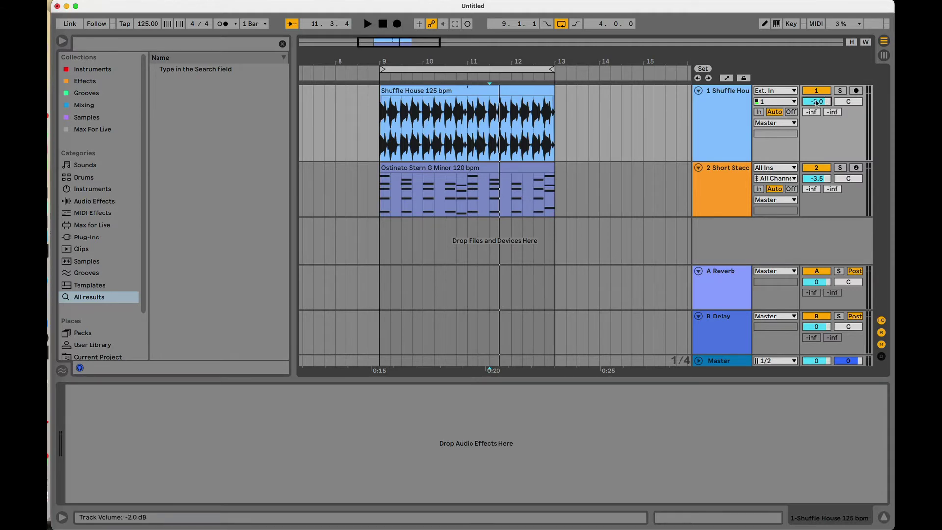
left_click(723, 289)
left_click(722, 319)
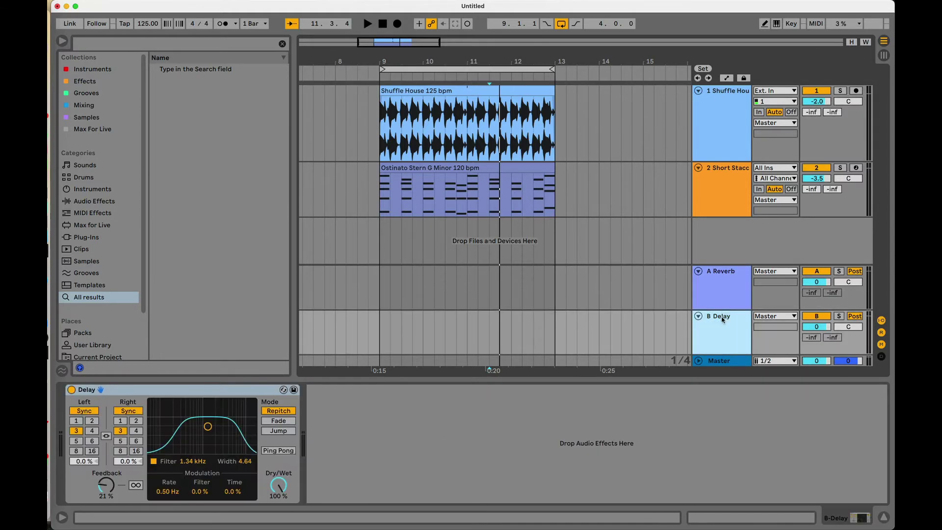
left_click(728, 291)
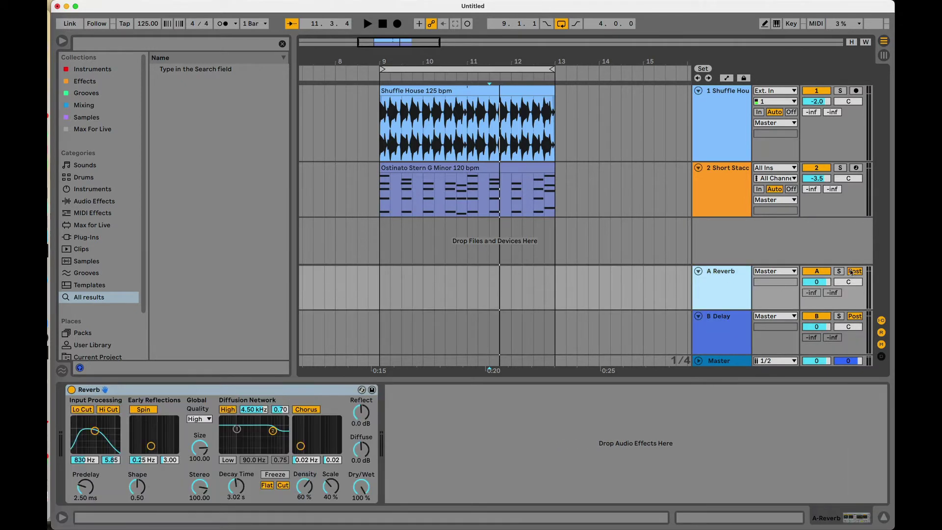
left_click(857, 272)
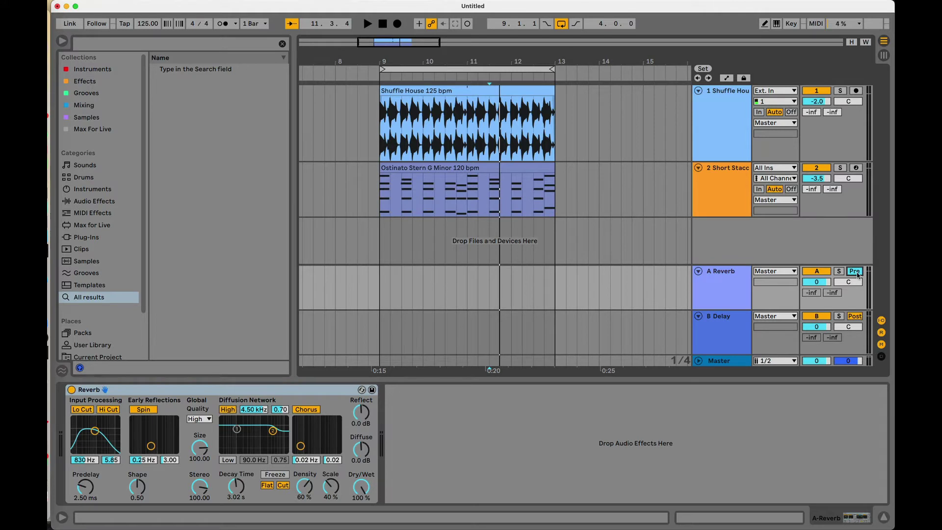
left_click(857, 273)
left_click(732, 289)
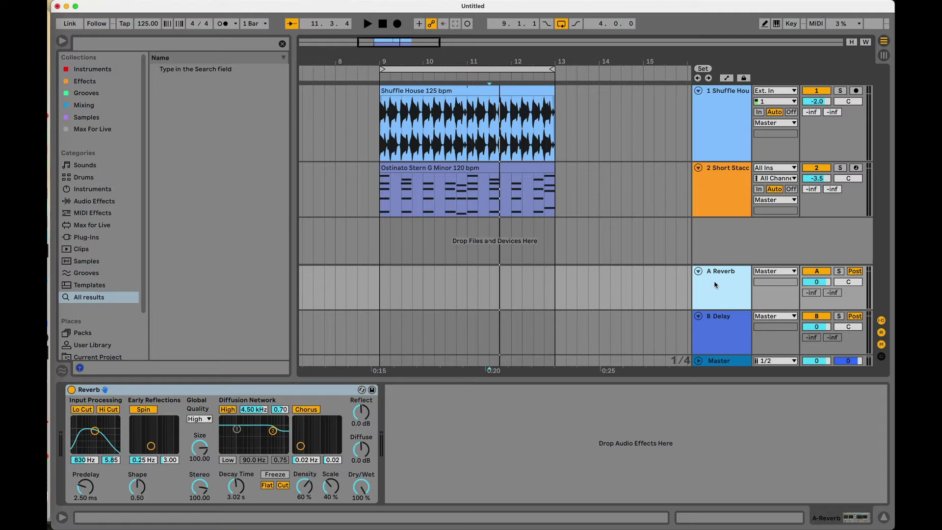
left_click(717, 121)
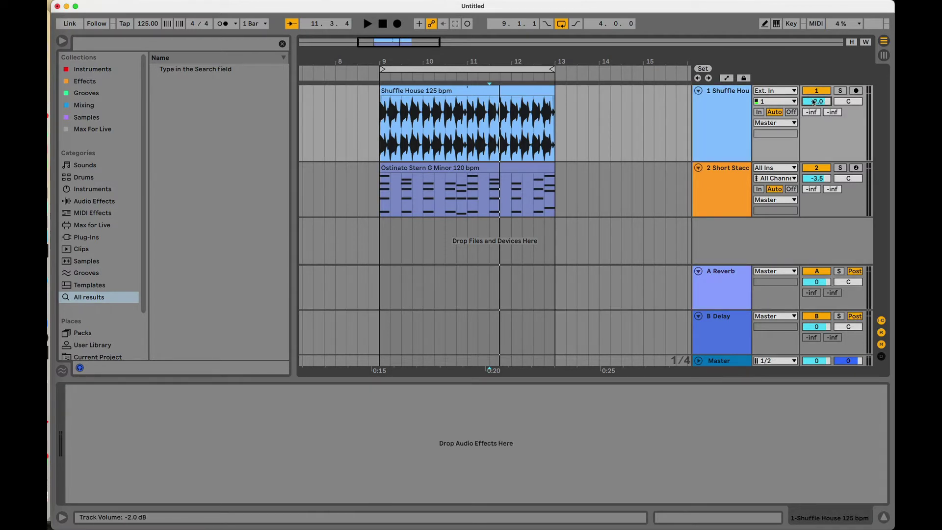
left_click(731, 147)
Step: Shorten the Shuffle House lane and raise track 2's reverb send to 0 dB
left_click_drag(723, 159, 723, 139)
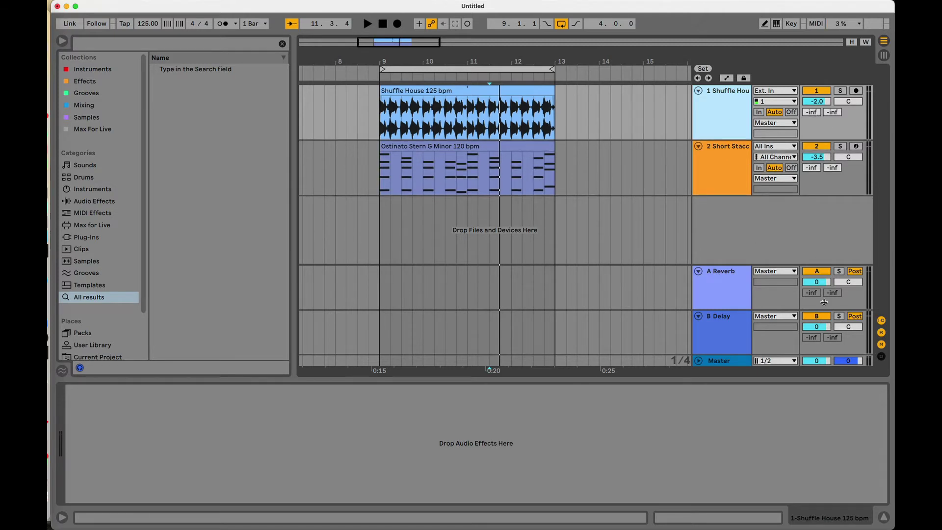
left_click_drag(812, 111, 811, 126)
left_click_drag(811, 167, 812, 128)
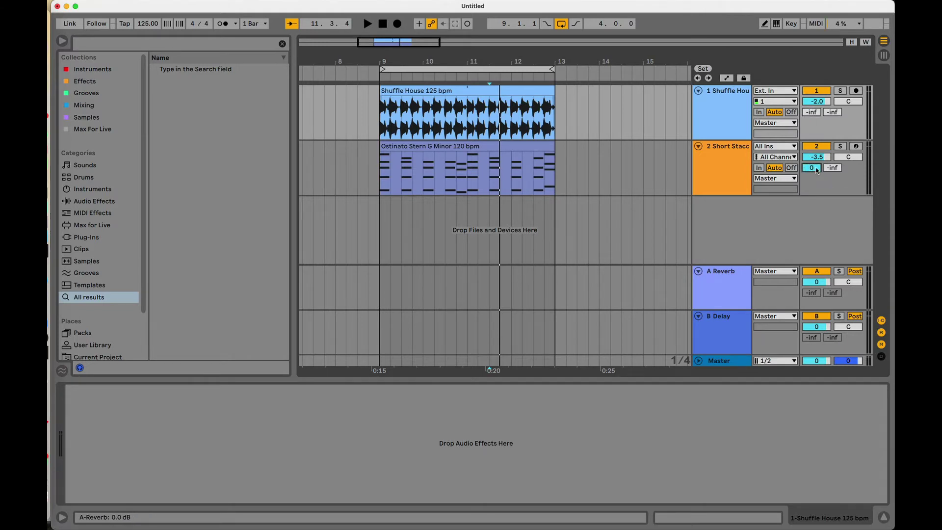
left_click(729, 171)
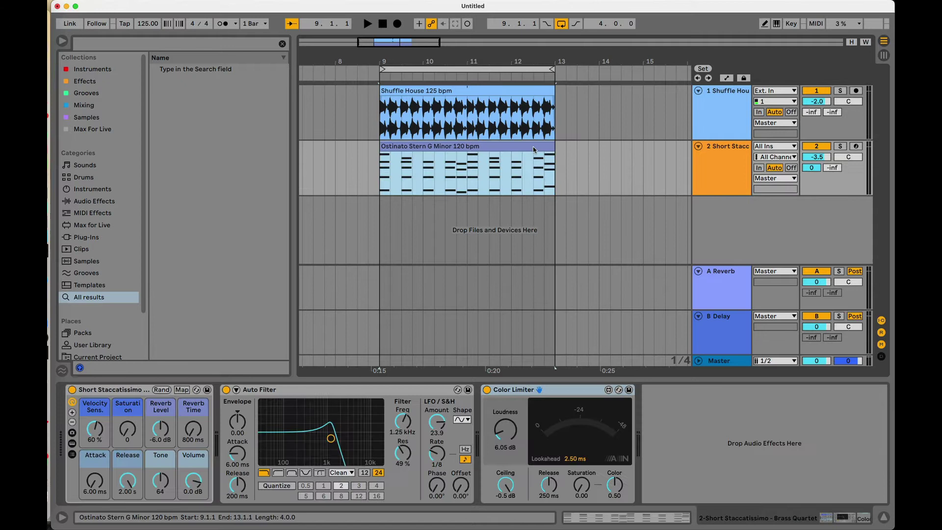
Step: Play from bar 9, try track 2's delay send then turn it off, and view the Reverb return
key("space")
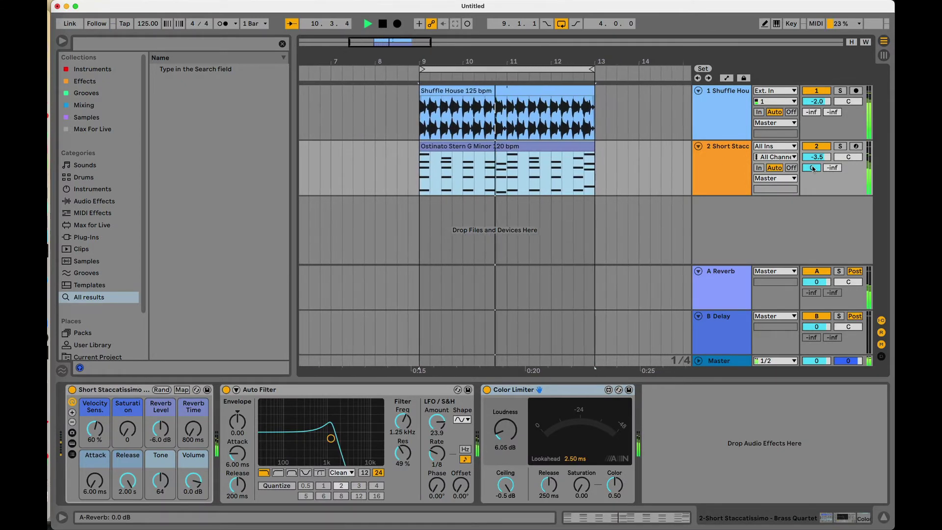
left_click_drag(829, 170, 829, 113)
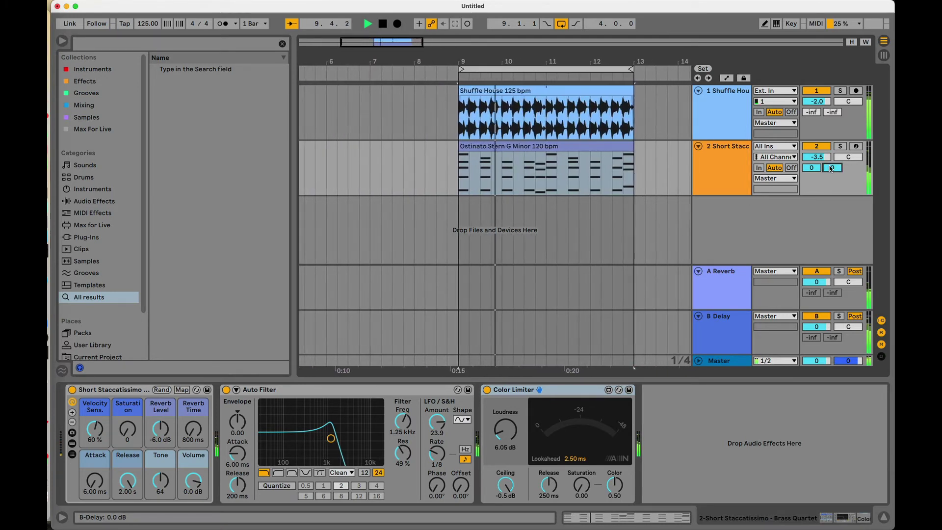
left_click_drag(831, 169, 831, 225)
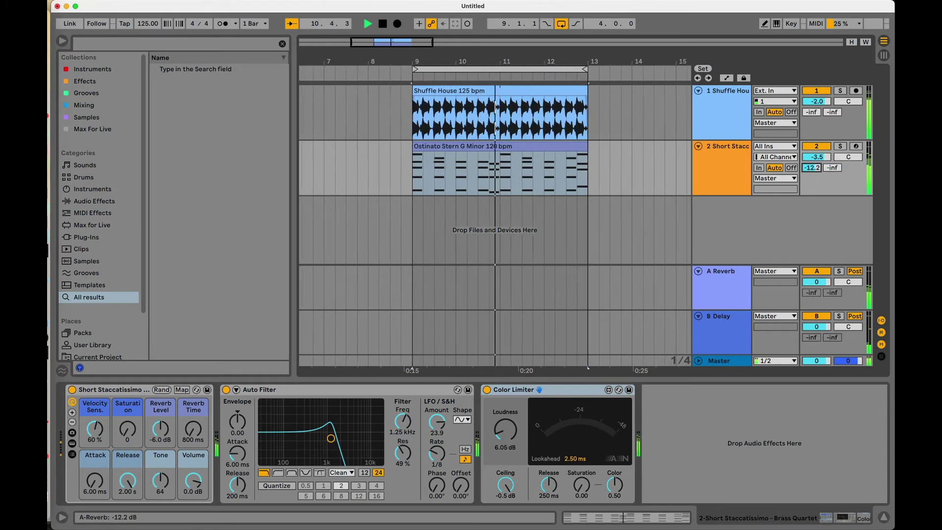
left_click(864, 292)
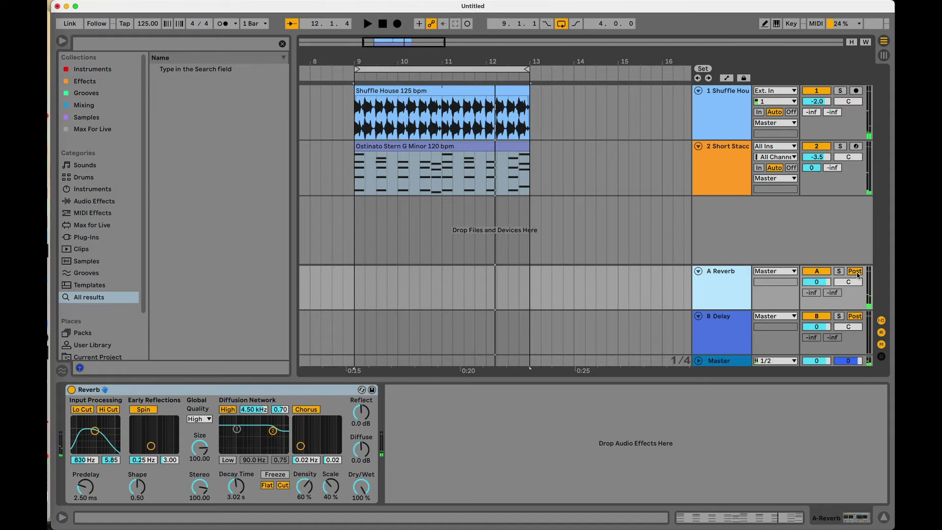
Step: Switch the Reverb return to pre-fader sends, pull track 2's volume to -inf, solo it, and play
left_click(857, 273)
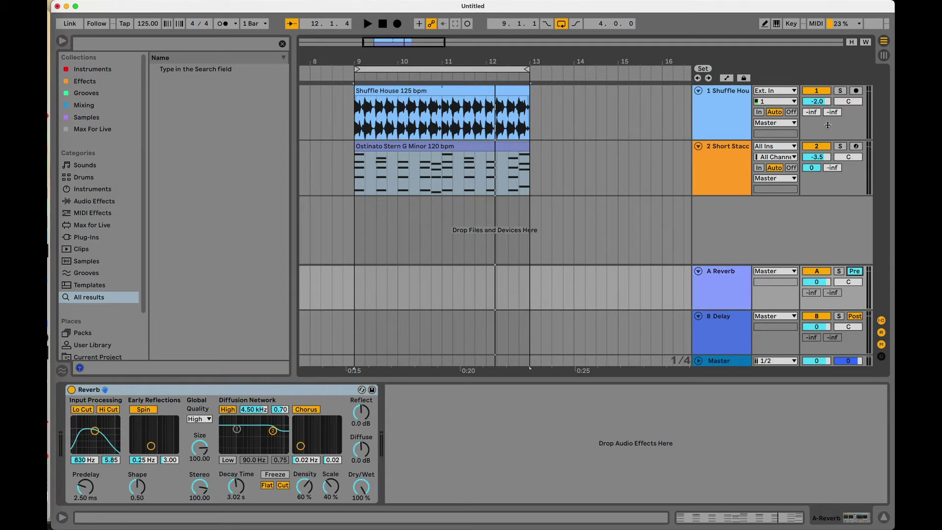
left_click_drag(813, 158, 813, 197)
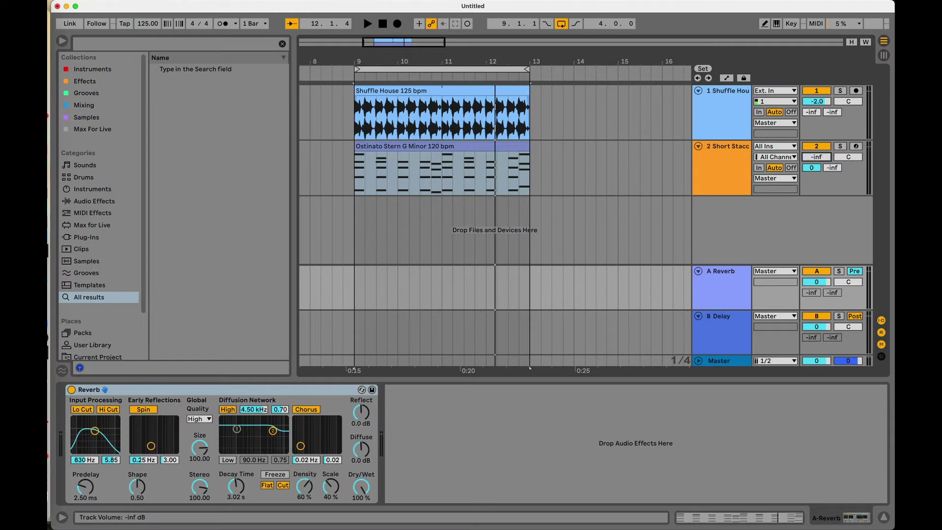
left_click(717, 155)
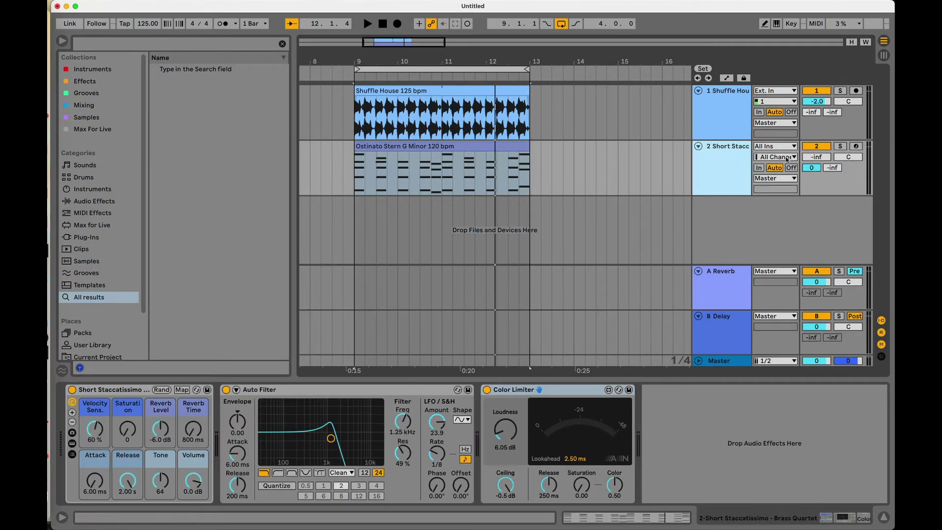
left_click(839, 147)
left_click(715, 157)
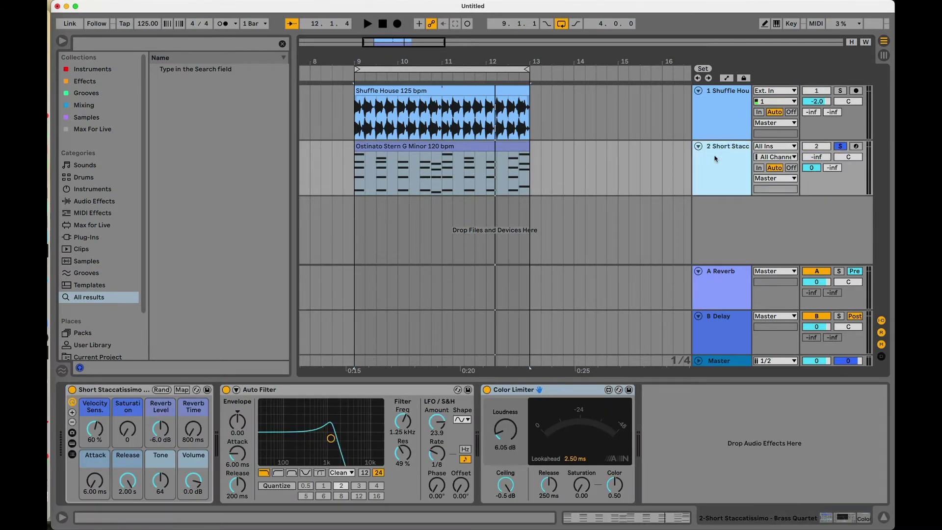
left_click(521, 147)
key("space")
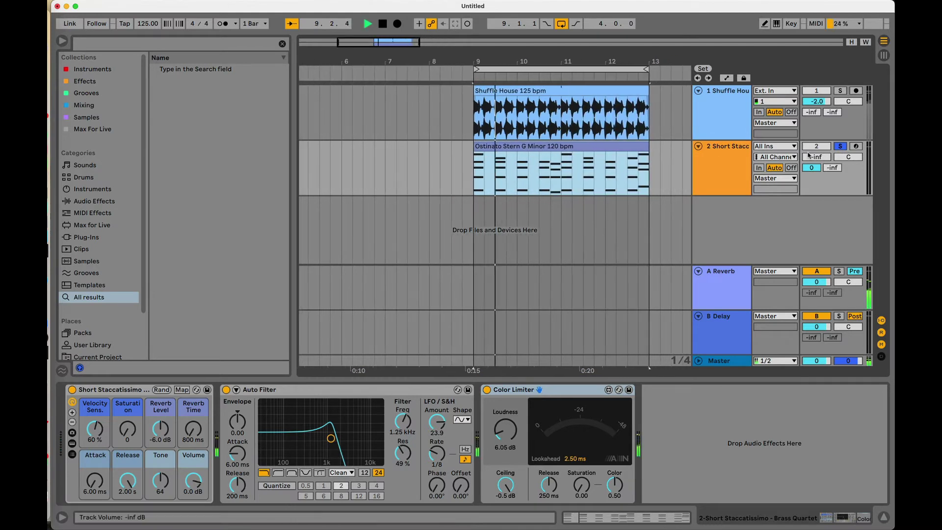
Step: View the Reverb return's device and nudge track 2's volume back up from -inf
left_click(738, 282)
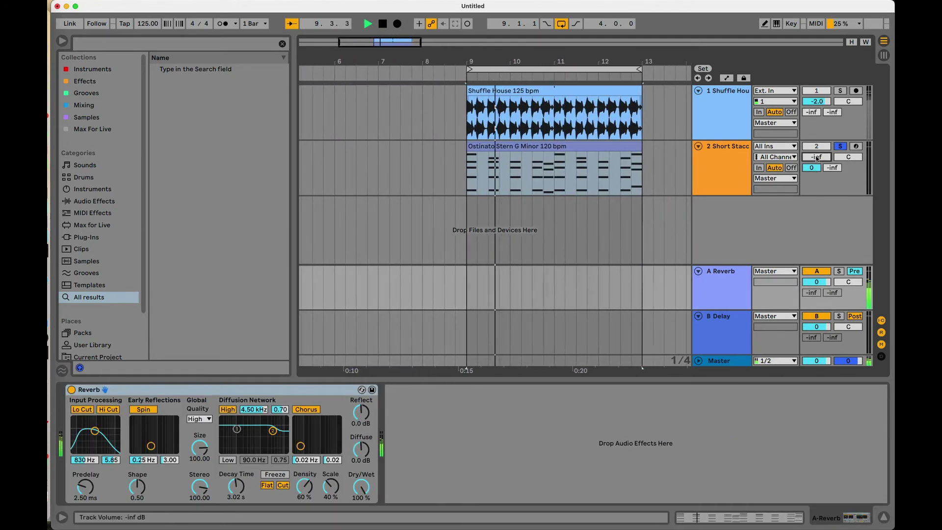
left_click(731, 276)
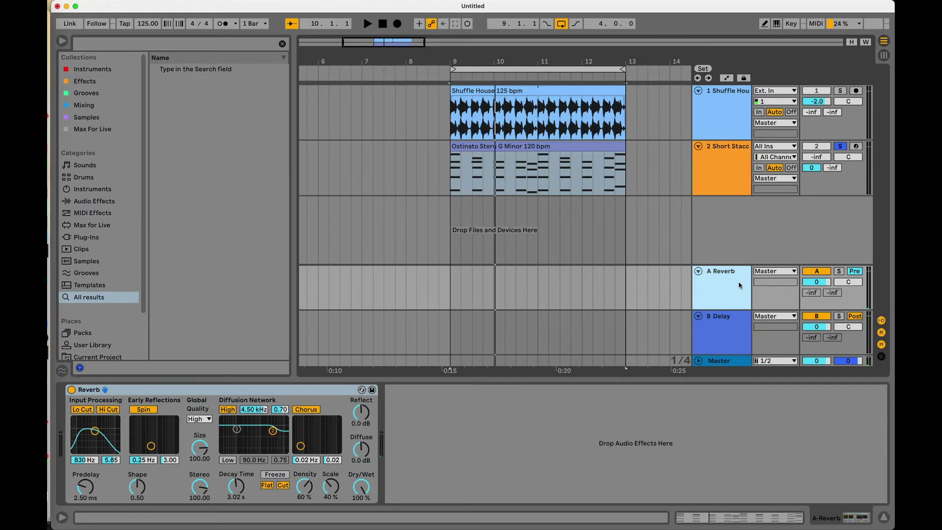
left_click(820, 159)
left_click_drag(820, 159, 812, 133)
Step: Stop playback, set the Reverb return back to post-fader, and drop track 2's Send A to -inf
key("space")
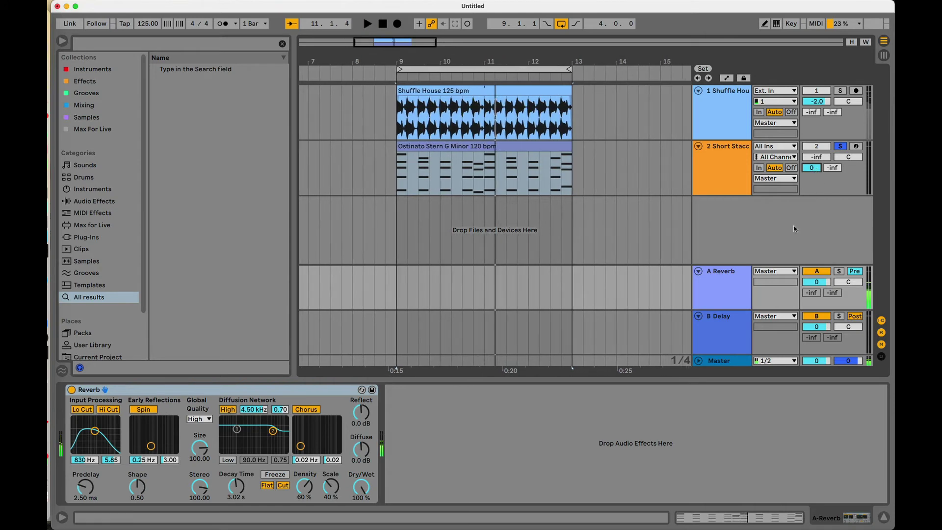
left_click(721, 283)
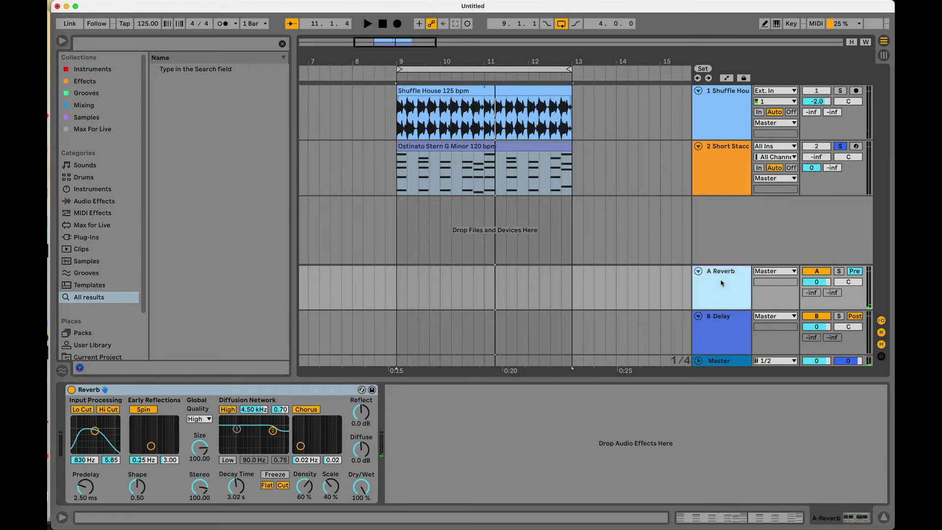
left_click(816, 157)
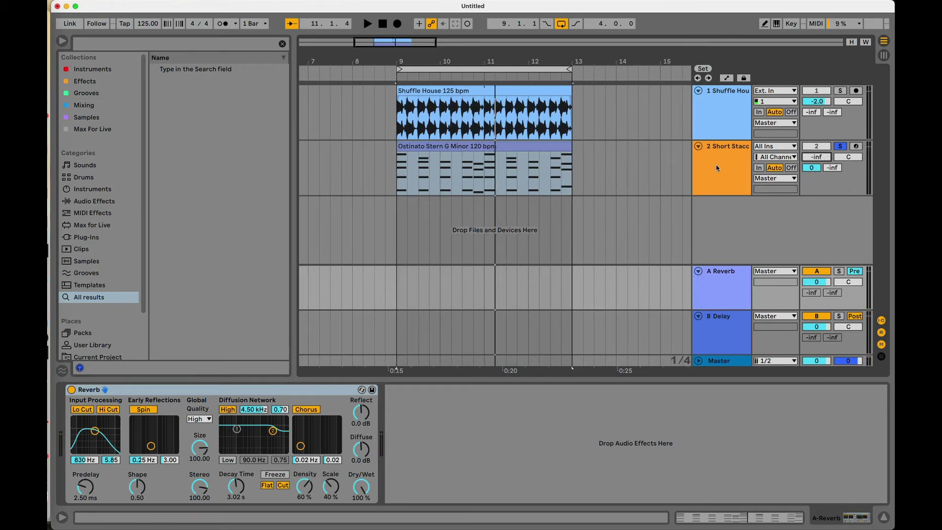
left_click(855, 271)
left_click_drag(813, 167, 813, 206)
left_click(731, 275)
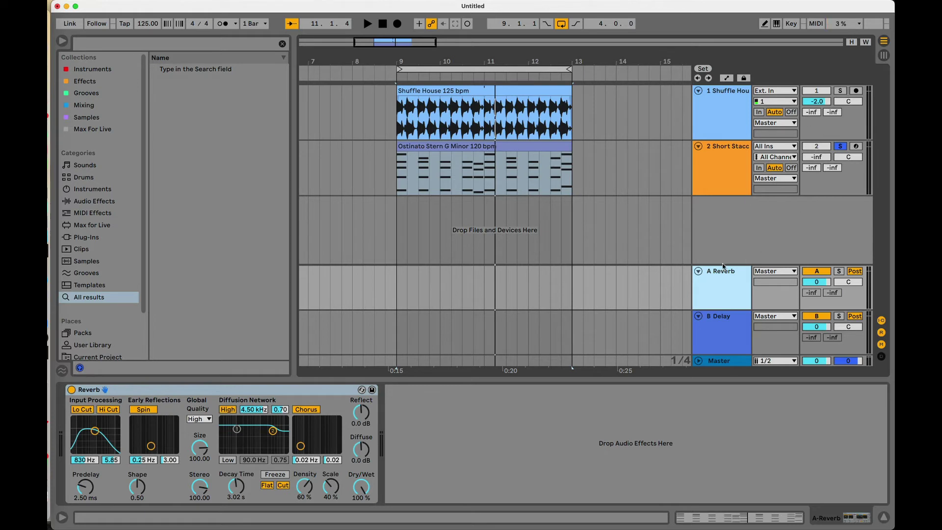
left_click(717, 168)
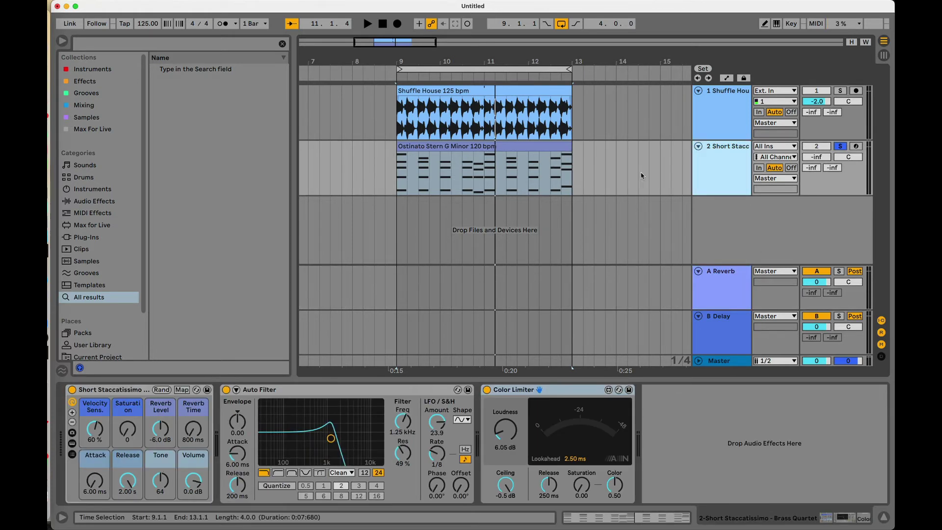
left_click(715, 283)
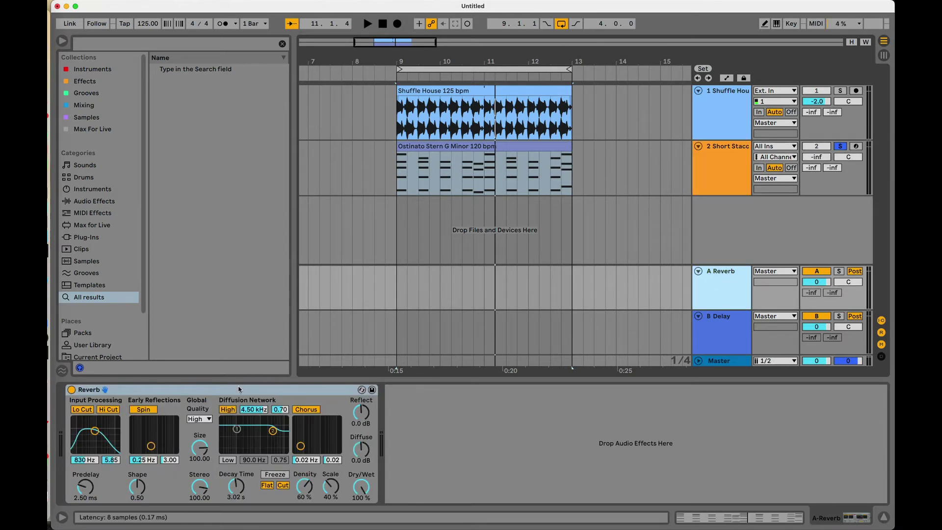
left_click(777, 207)
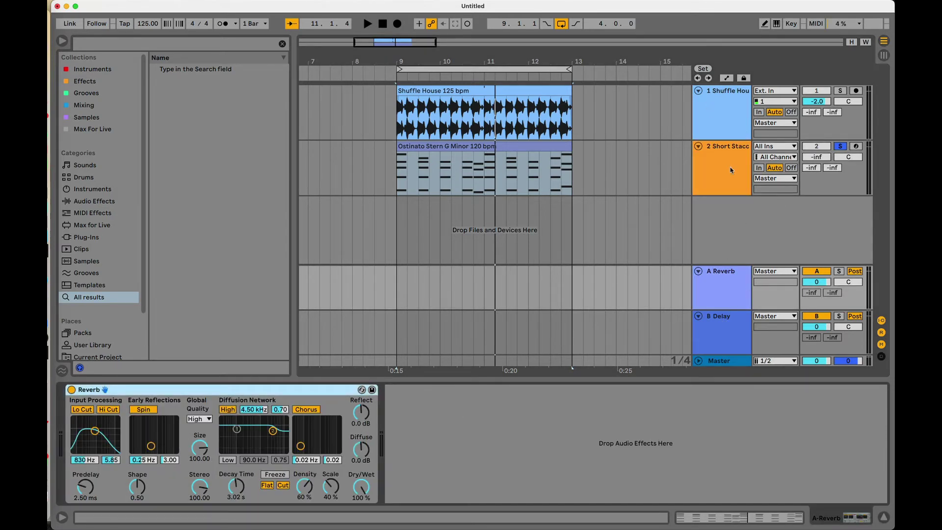
Step: Unsolo track 2, then circle the pre/post sends box in green on the Chrome diagram
left_click(841, 146)
key("super+Tab")
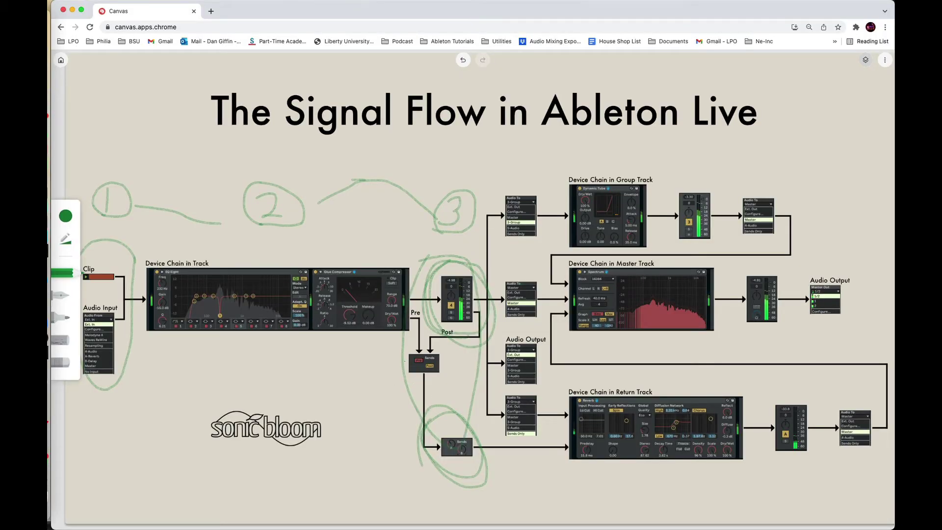
mouse_move(417, 392)
left_mouse_down()
mouse_move(440, 345)
mouse_move(432, 391)
mouse_move(400, 340)
mouse_move(439, 471)
mouse_move(491, 417)
mouse_move(496, 172)
left_mouse_up()
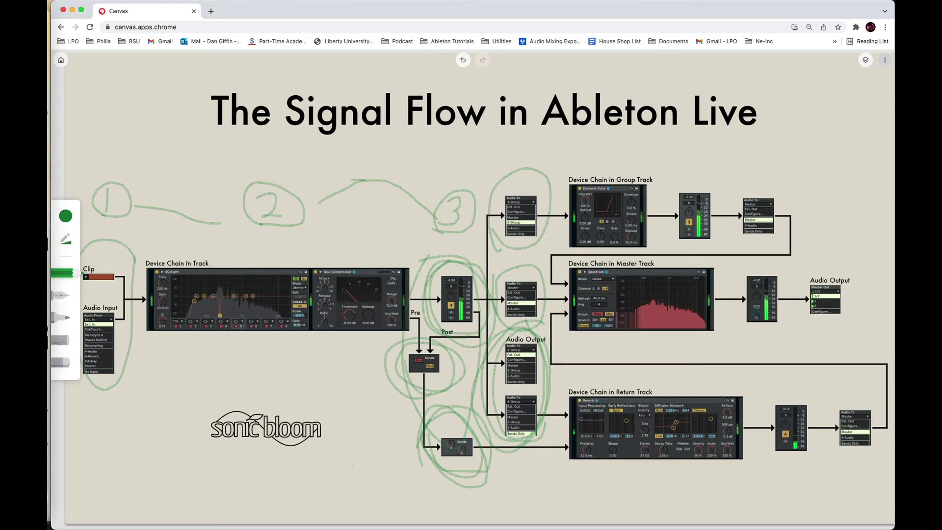
Step: Handwrite and underline AUX below the sonic bloom logo, and circle the audio output and sends-only boxes
mouse_move(275, 489)
left_mouse_down()
mouse_move(276, 450)
mouse_move(299, 484)
mouse_move(287, 469)
mouse_move(326, 476)
mouse_move(326, 453)
mouse_move(376, 470)
mouse_move(350, 485)
left_mouse_up()
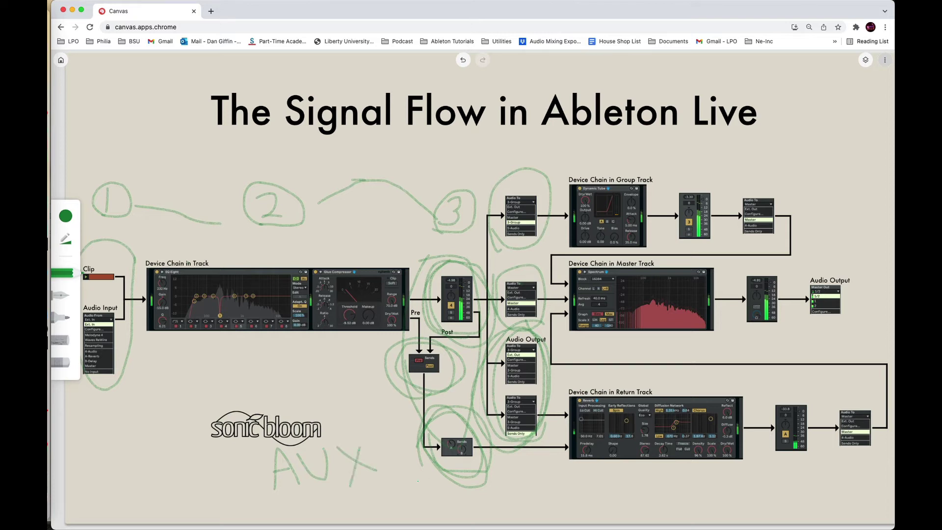
left_click_drag(261, 490, 385, 486)
mouse_move(493, 353)
left_mouse_down()
mouse_move(510, 441)
mouse_move(552, 380)
mouse_move(525, 320)
mouse_move(488, 425)
mouse_move(543, 426)
mouse_move(526, 333)
mouse_move(508, 410)
left_mouse_up()
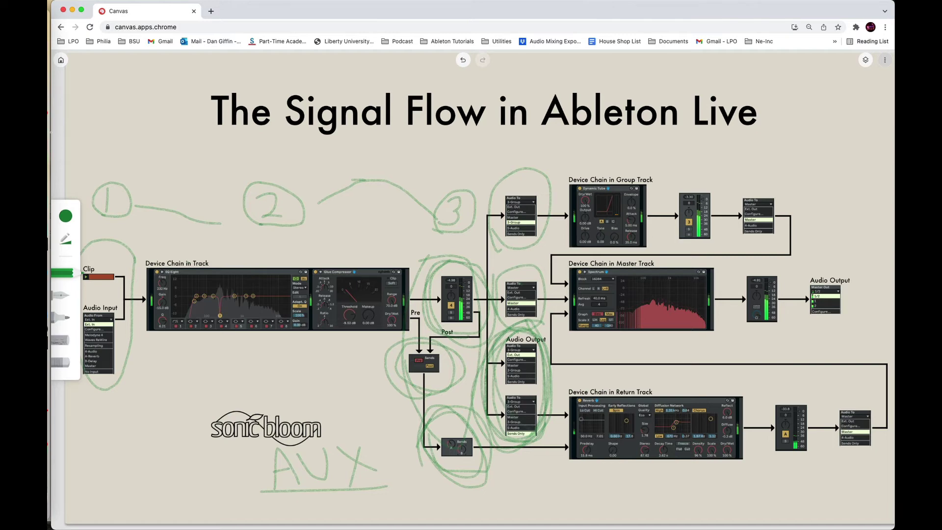
Step: Insert a new audio track below Shuffle House and find the shaker sample in the library's Samples folder
left_click(48, 187)
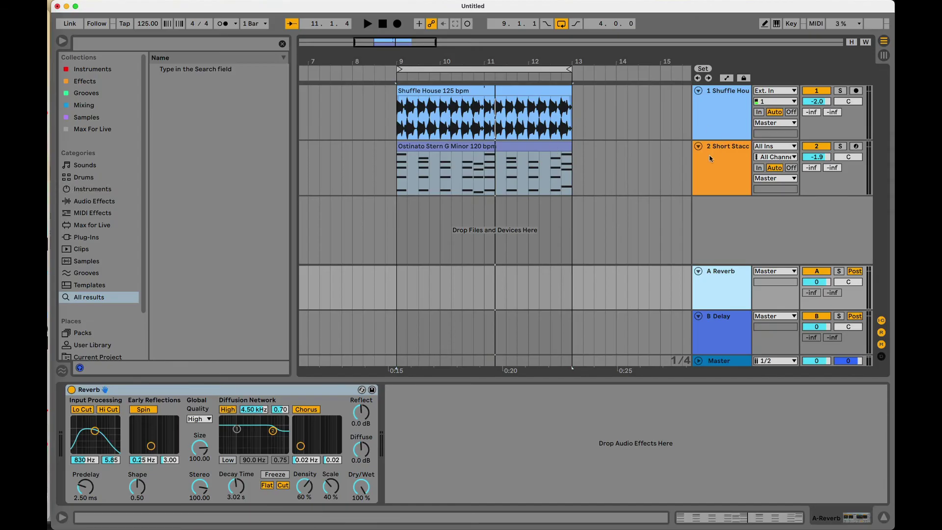
left_click(729, 103)
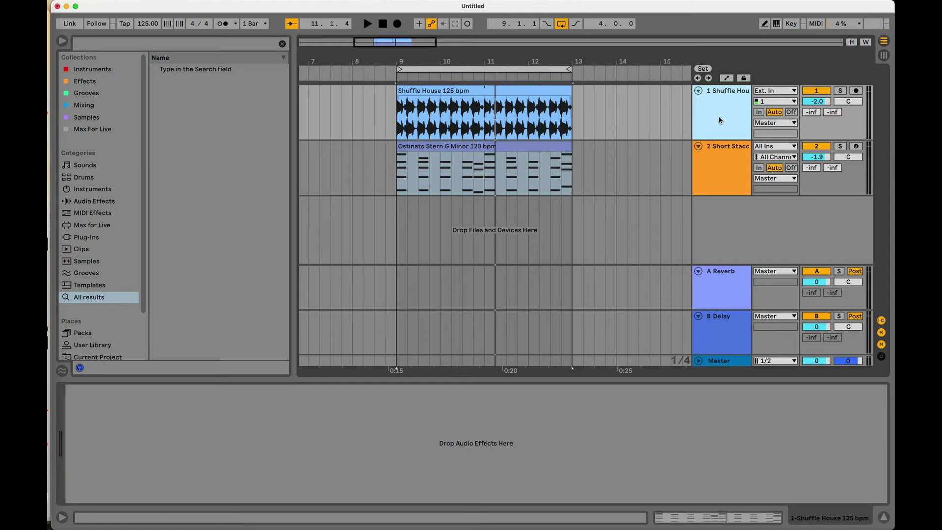
key("super+t")
key("super+f")
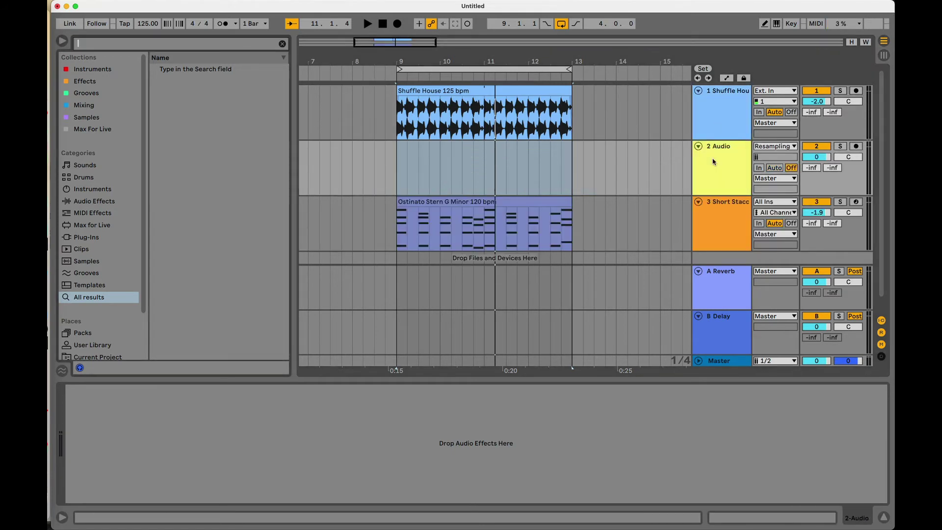
type("shaker")
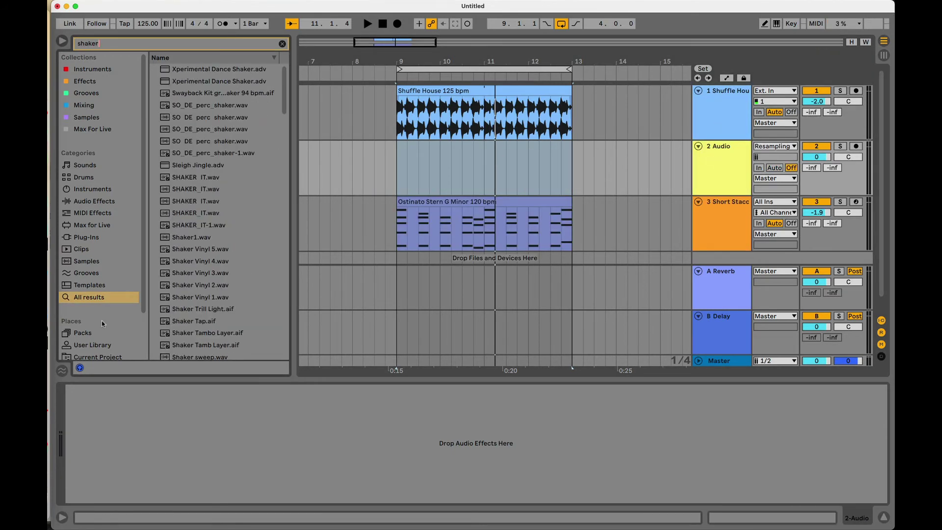
scroll(103, 336, "down", 1)
left_click(155, 82)
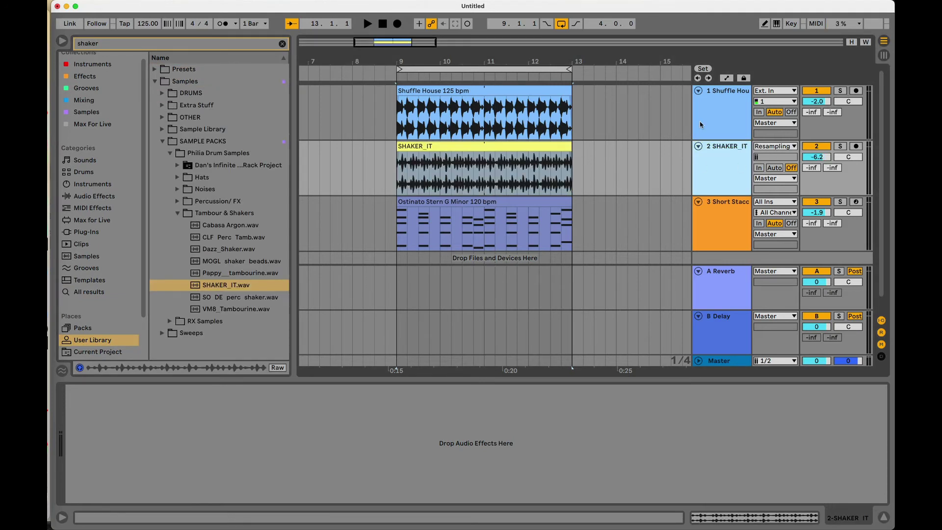
Step: Select the Shuffle House and new SHAKER_IT tracks
left_click(715, 117)
left_click(716, 149, "shift")
right_click(713, 109)
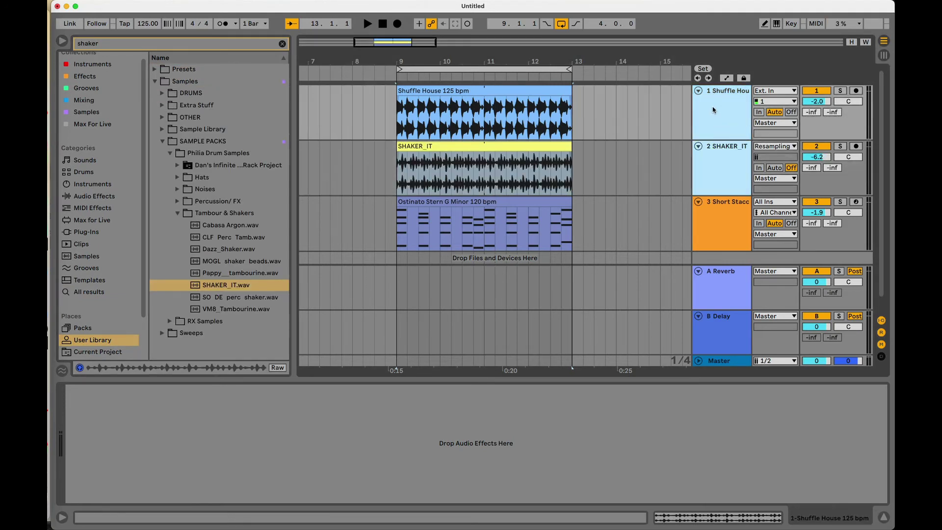
left_click(715, 149)
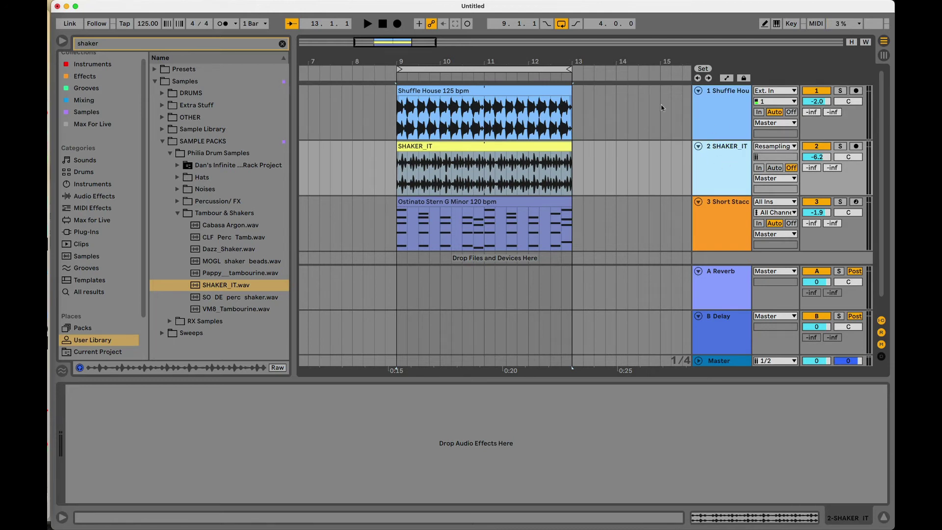
left_click(727, 120)
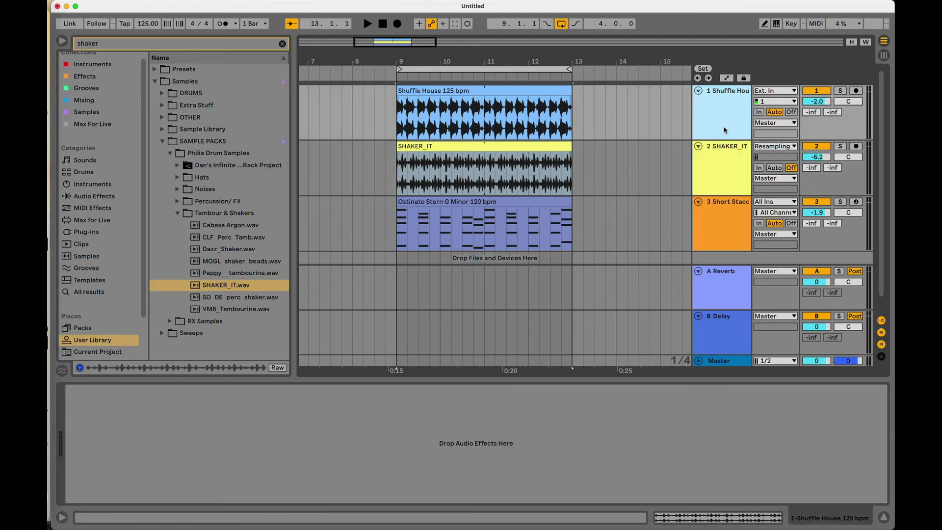
left_click(723, 162)
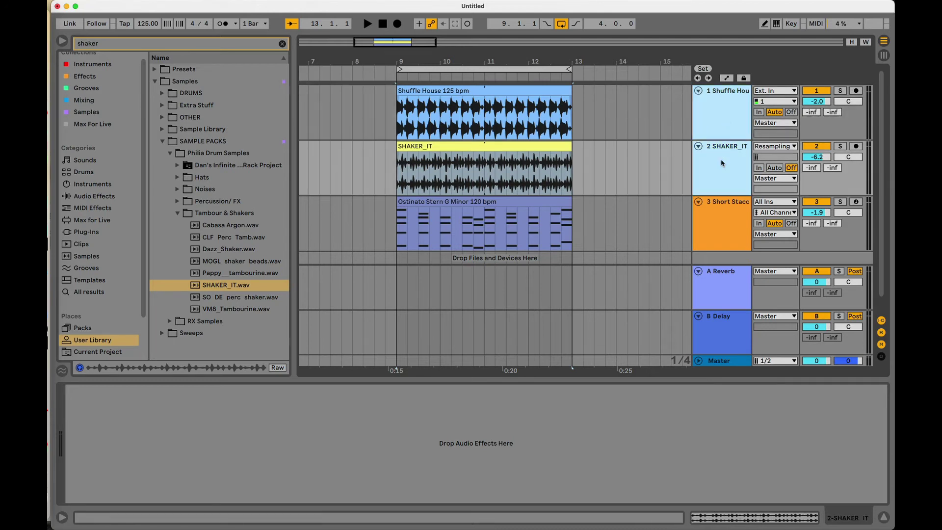
Step: Group Shuffle House and SHAKER_IT into a new group track, leaving its output on Master
right_click(722, 114)
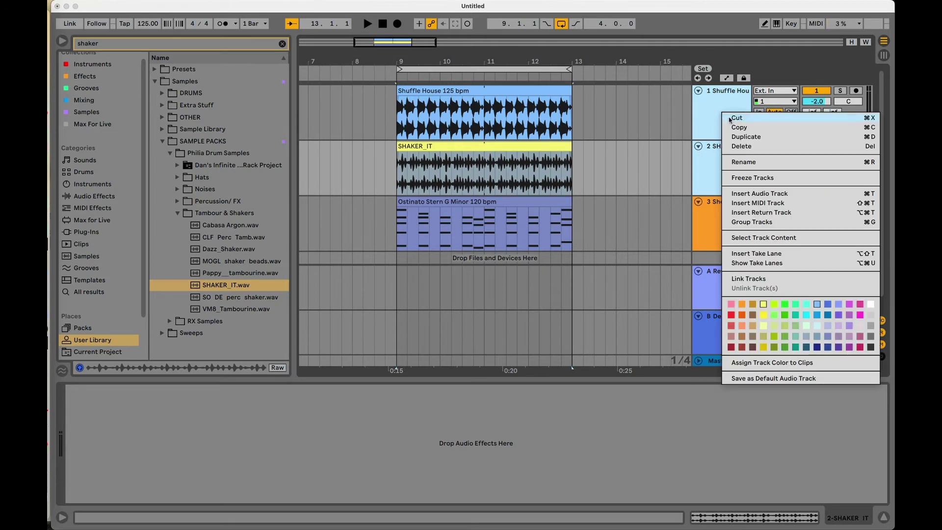
left_click(752, 222)
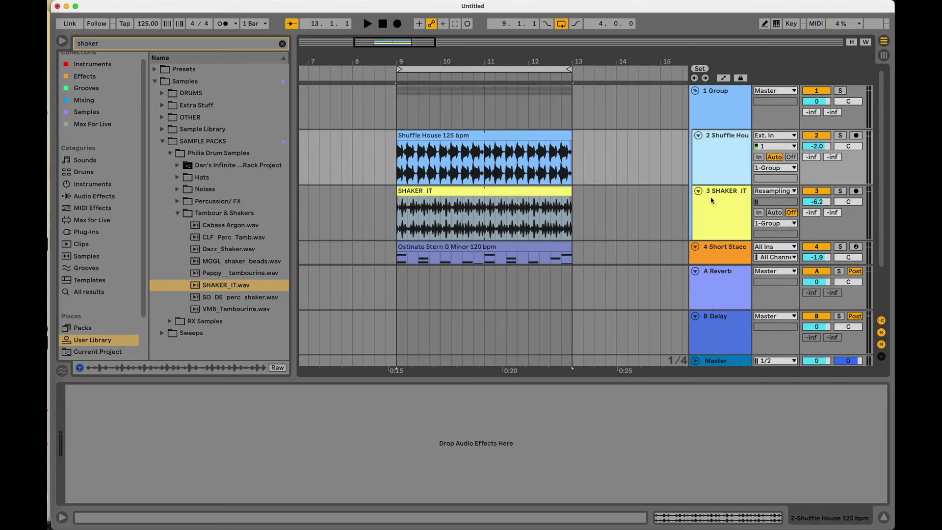
left_click(711, 199)
left_click(716, 172)
left_click(720, 197, "shift")
left_click(716, 104)
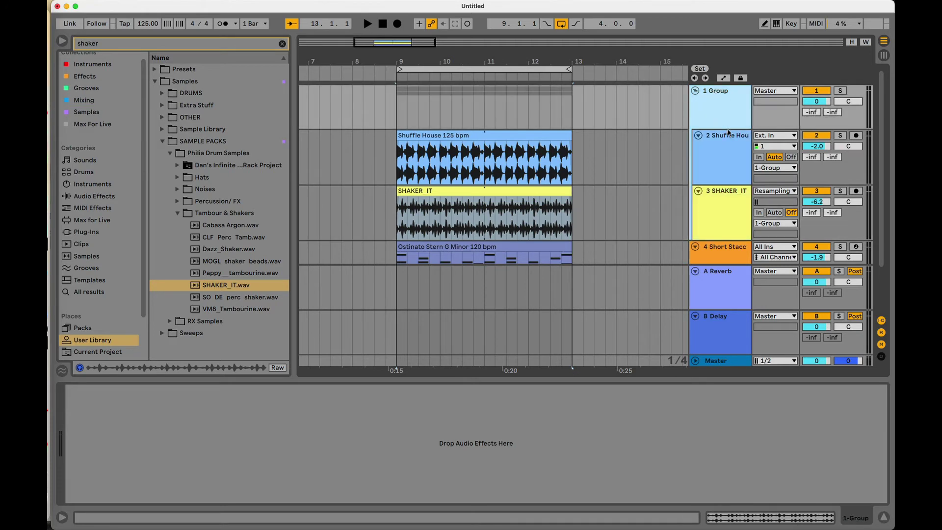
left_click(768, 91)
left_click(767, 91)
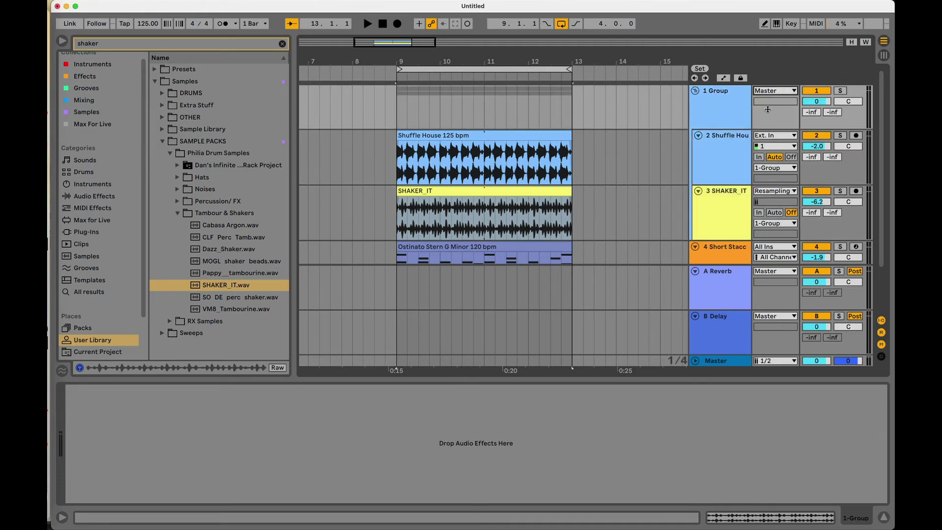
Step: Click through the Shuffle House and SHAKER_IT tracks, finishing with the group track selected
left_click(717, 161)
left_click(720, 199, "shift")
left_click(719, 158)
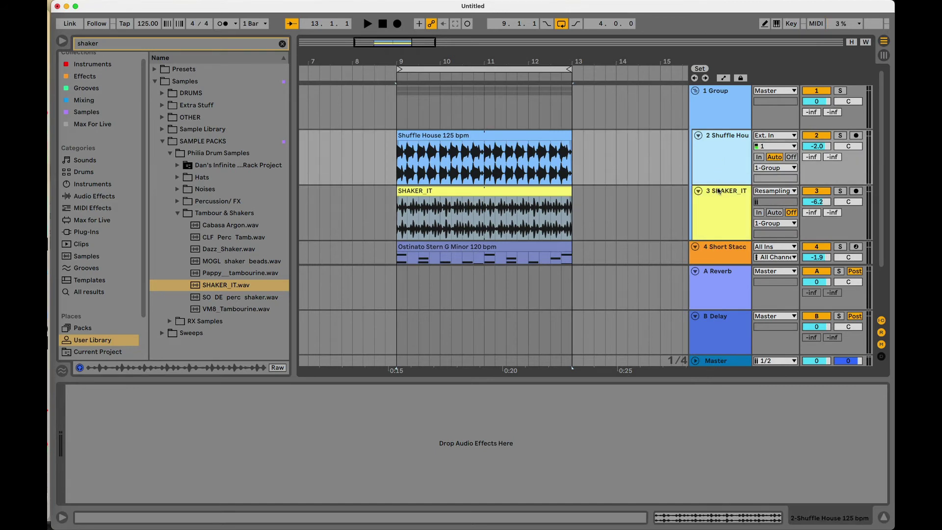
left_click(718, 191, "shift")
left_click(726, 166)
left_click(721, 207)
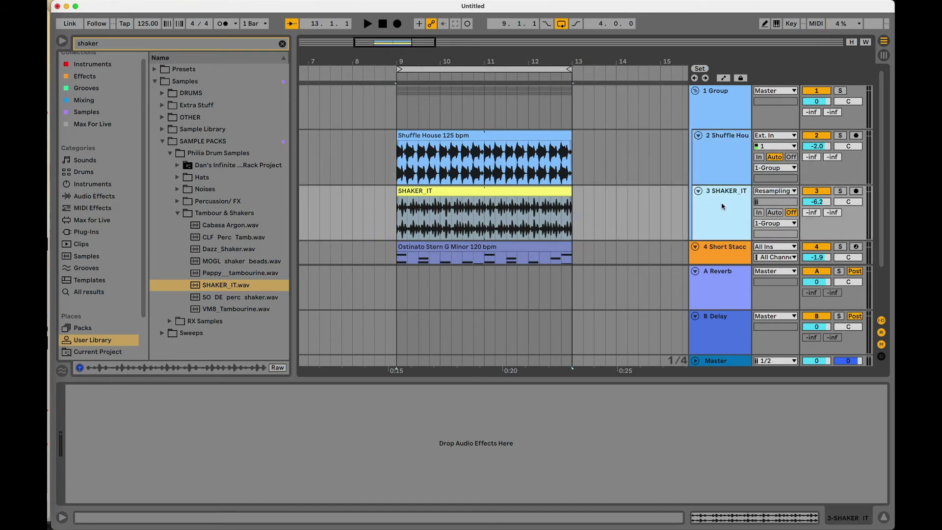
left_click(714, 168)
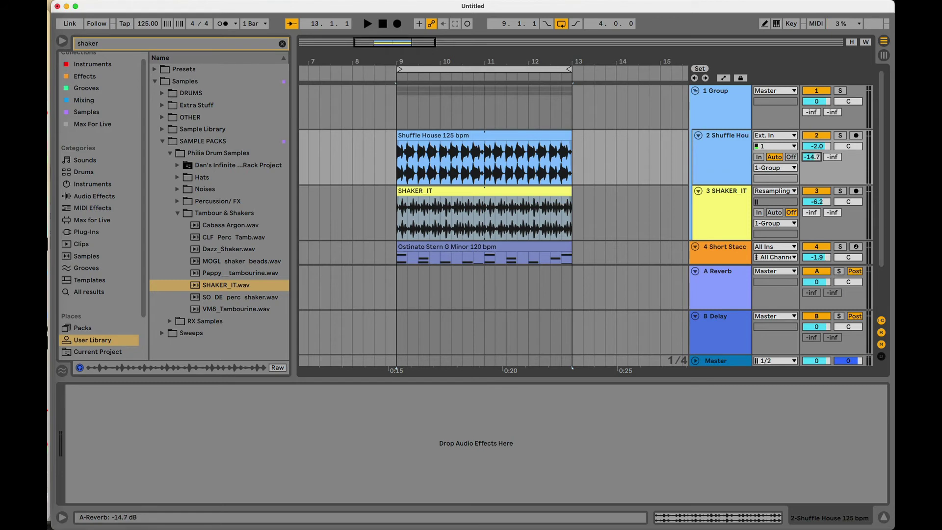
left_click(729, 96)
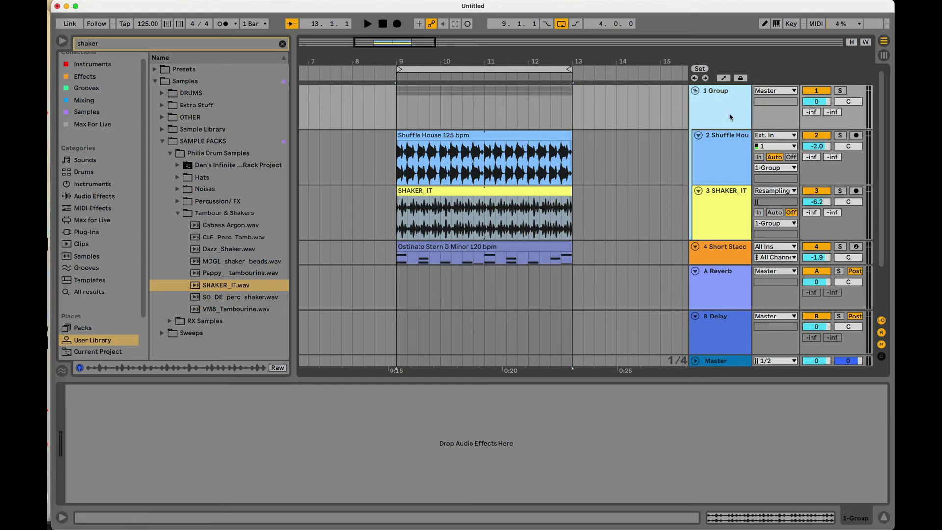
Step: Add a Drum Buss to the group track and rename it DRUM GROUP
key("cmd+f")
type("drum")
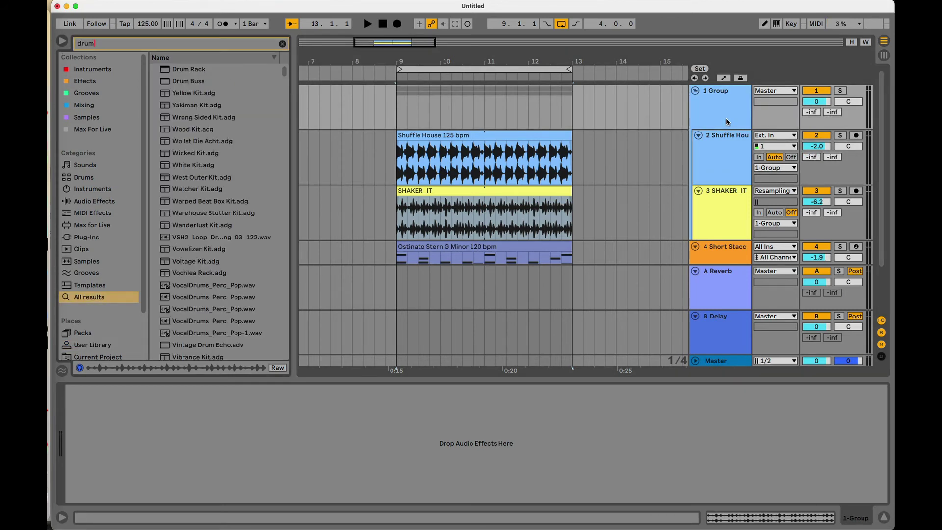
left_click_drag(195, 82, 715, 127)
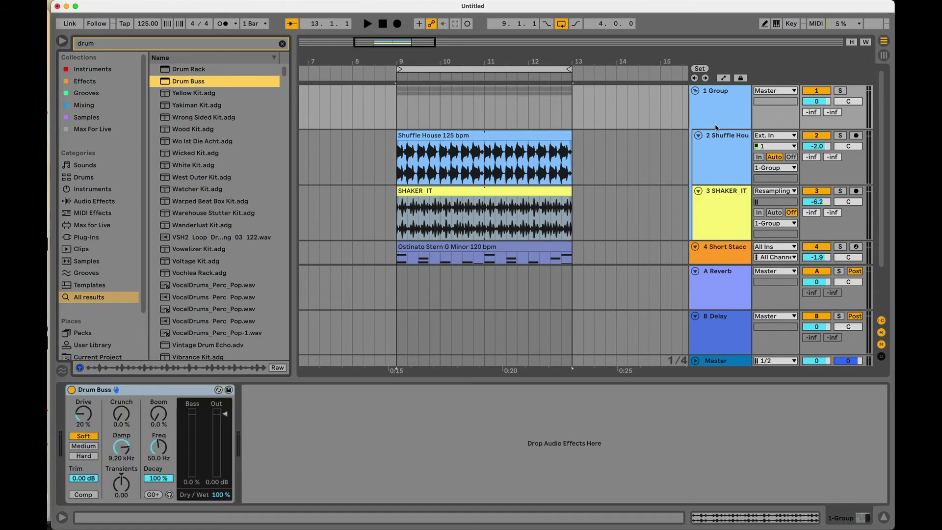
key("cmd+r")
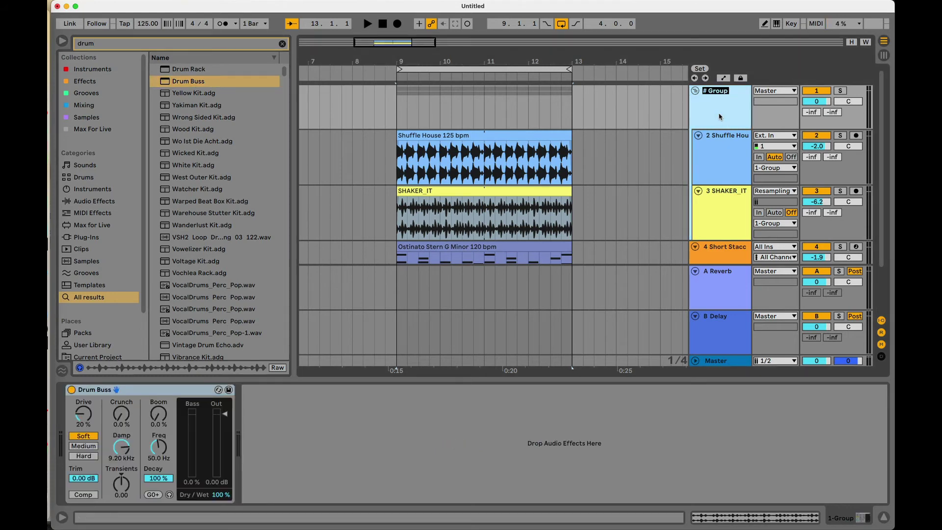
type("DRUM GROUP")
key("Return")
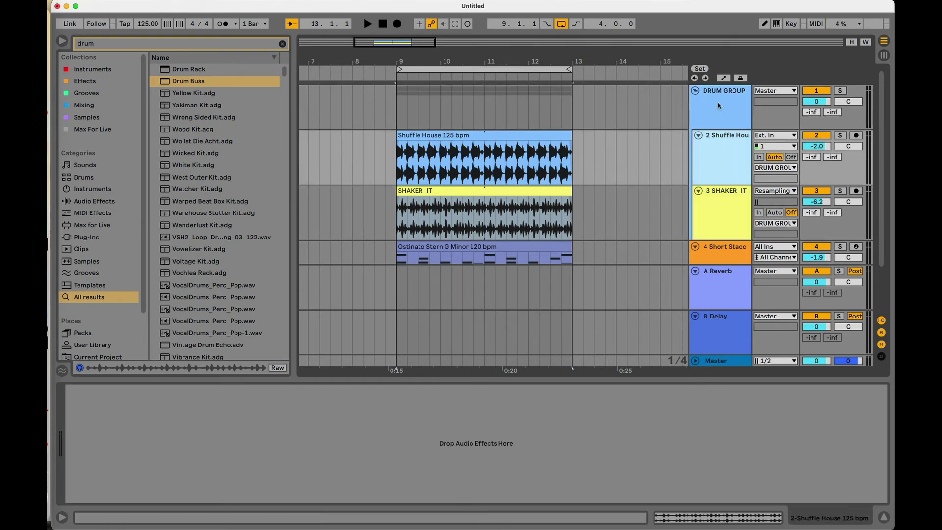
Step: Click through the Shuffle House and SHAKER_IT tracks, then fold DRUM GROUP to hide them
left_click(716, 195)
left_click(714, 156)
left_click(713, 197)
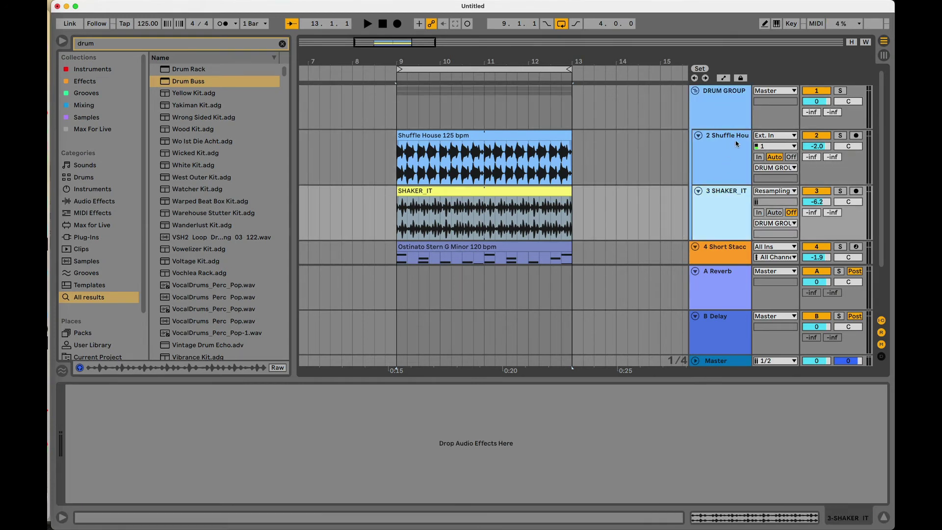
left_click(739, 170)
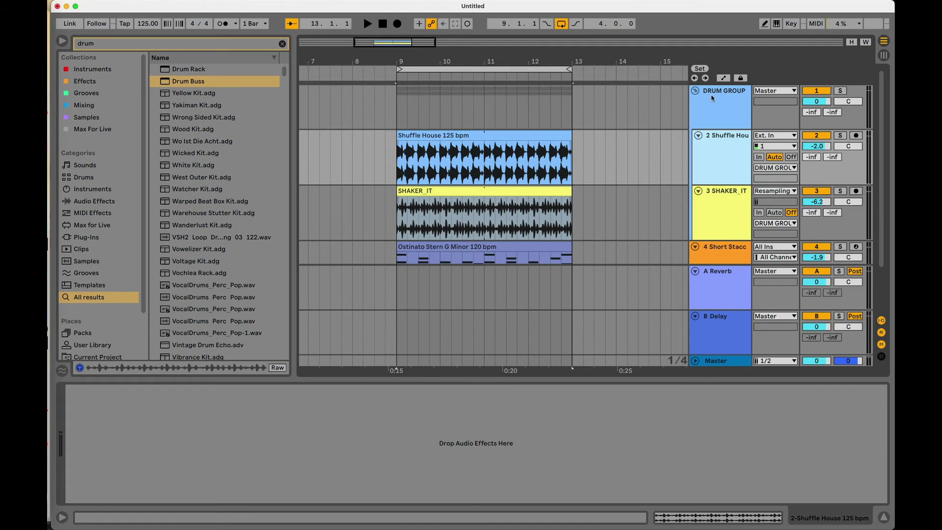
left_click(695, 92)
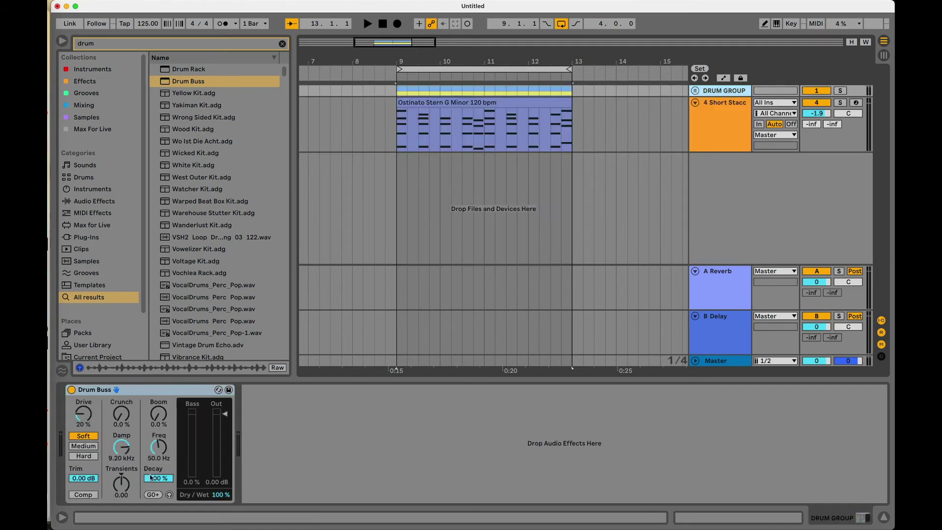
Step: Play the loop with DRUM GROUP unfolded and lower its volume to -2.3 dB
key("space")
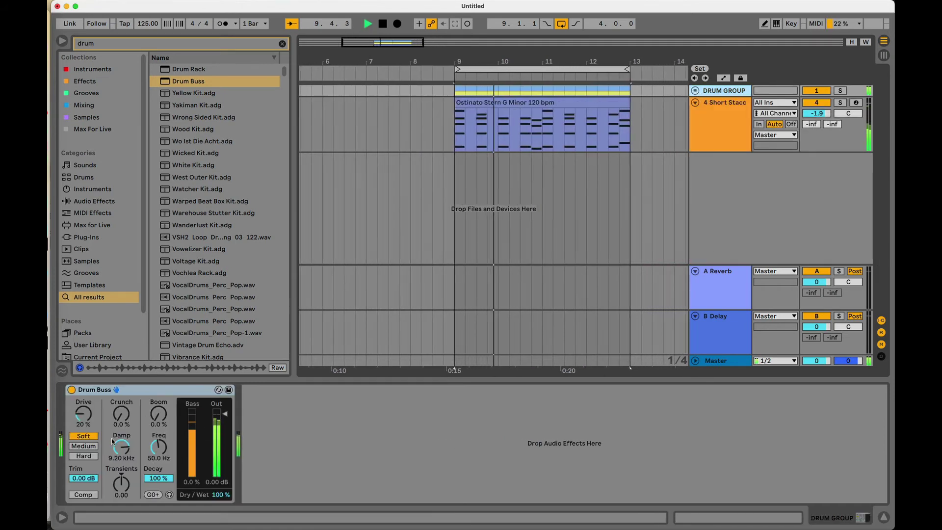
left_click(695, 91)
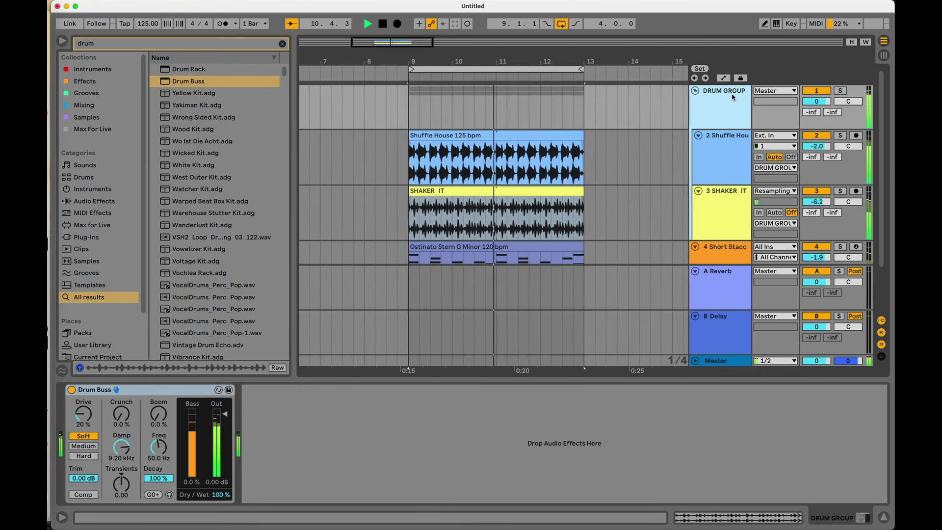
key("space")
left_click_drag(817, 102, 817, 111)
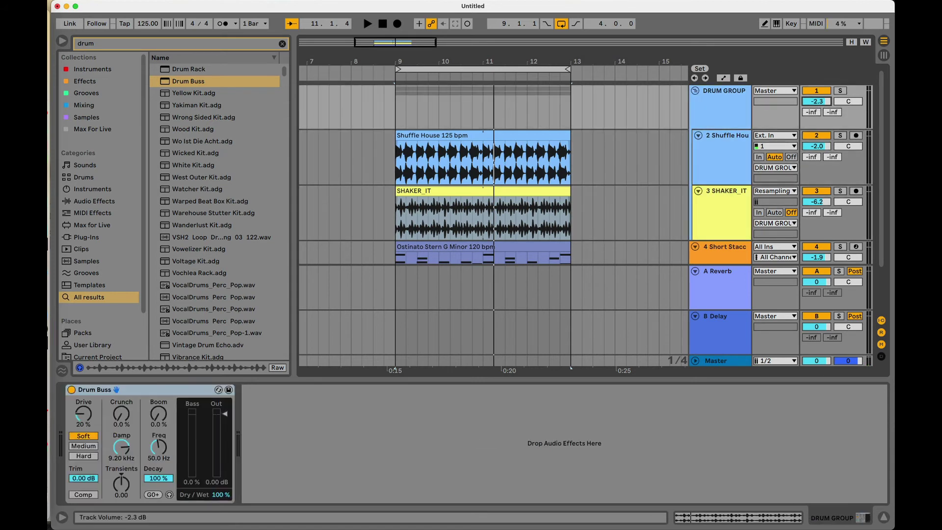
key("space")
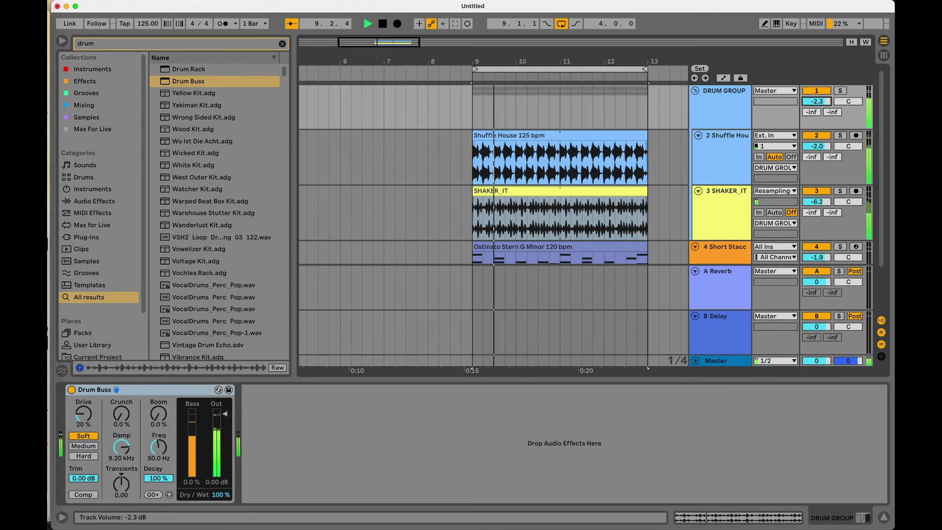
left_click_drag(812, 103, 812, 108)
key("space")
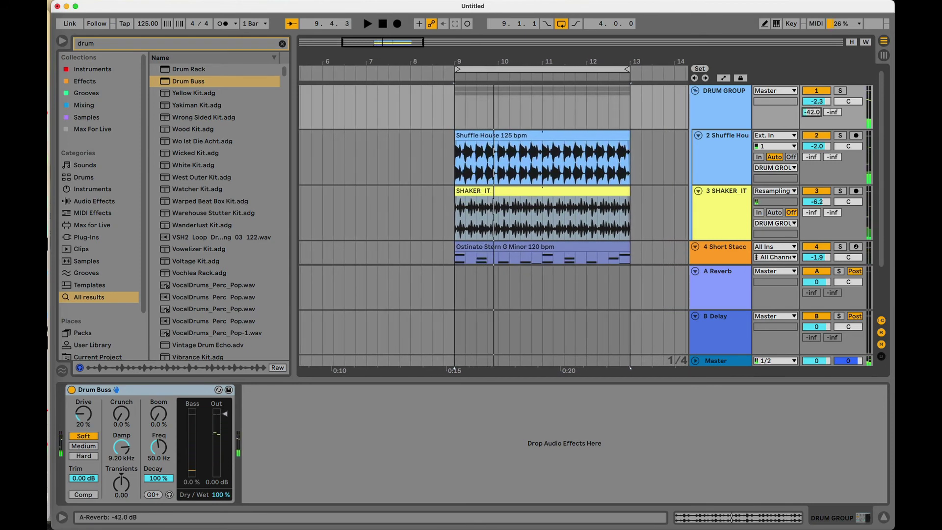
key("space")
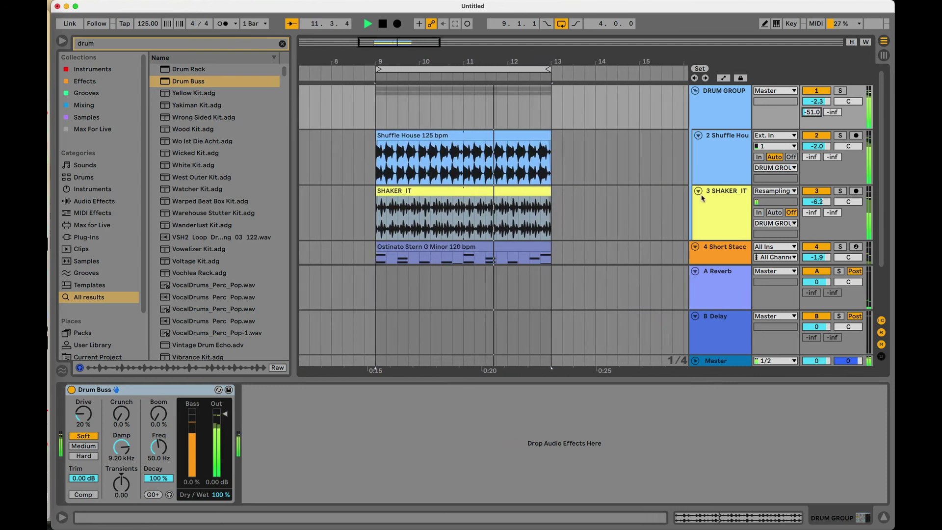
Step: Stop playback, raise the Drum Buss output slightly, and look over the group's member tracks
key("space")
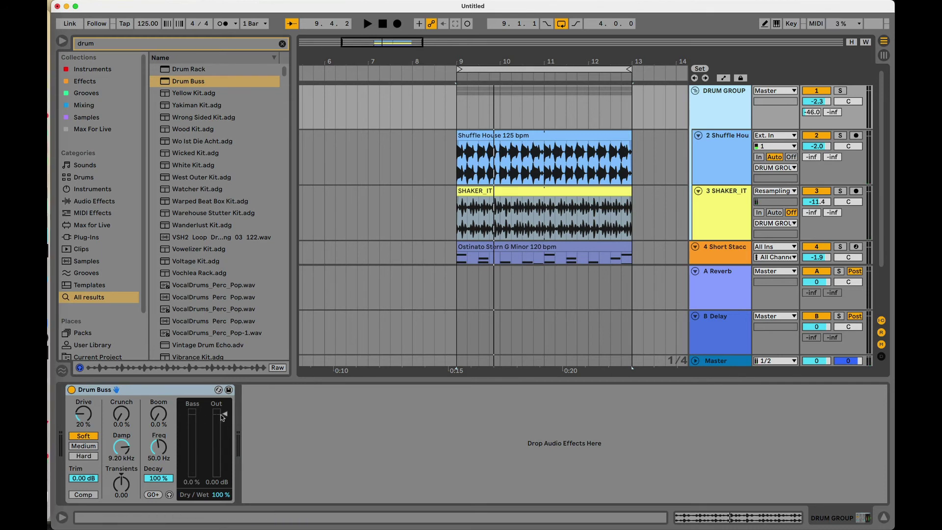
left_click_drag(222, 417, 222, 415)
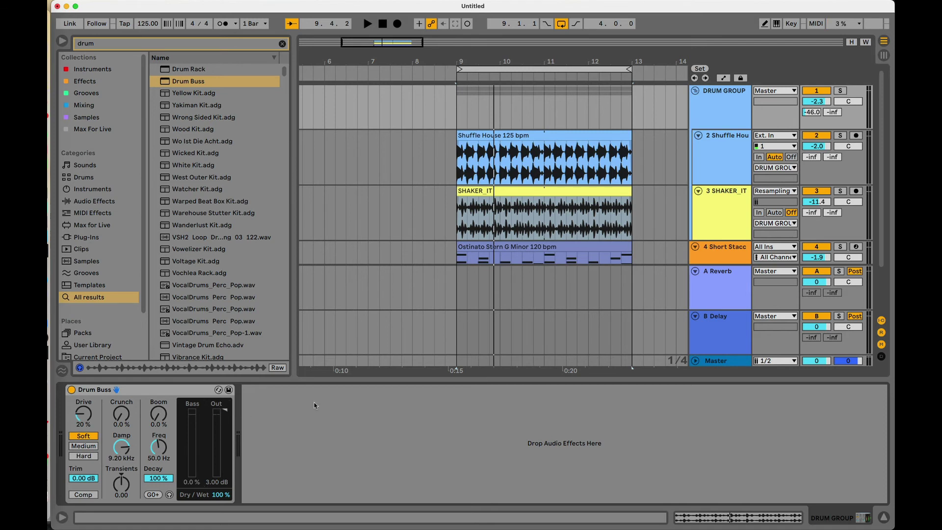
left_click(729, 165)
left_click(726, 190)
left_click(721, 165)
left_click(721, 109)
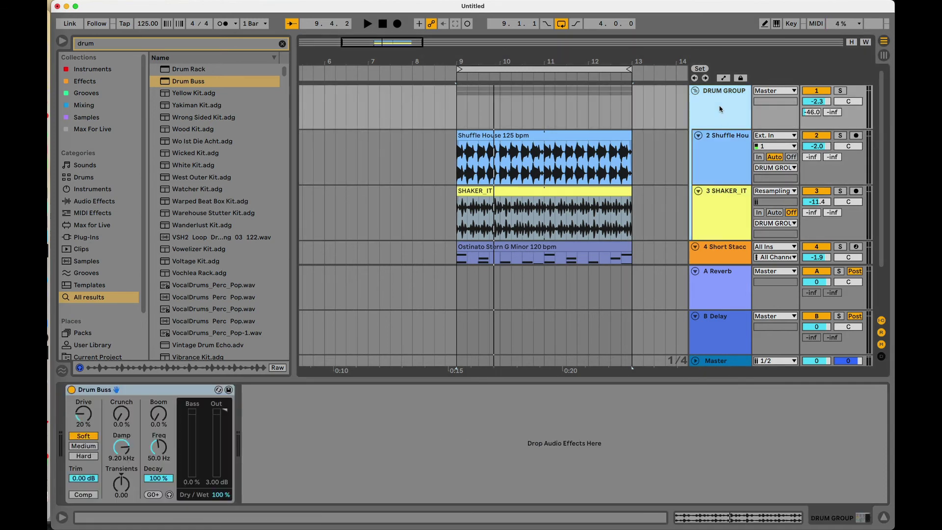
left_click(109, 392)
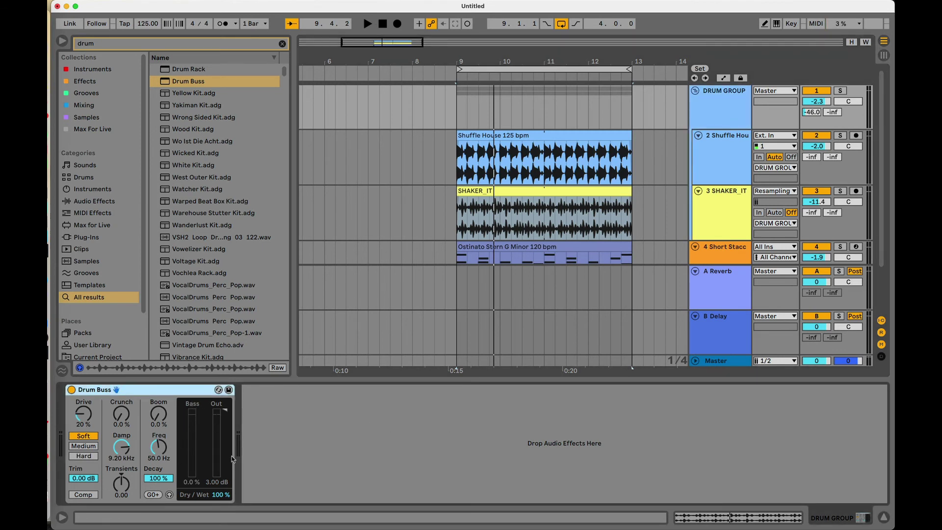
Step: Solo DRUM GROUP during playback, bring Drum Buss output back below 0 dB, then unsolo and fold it
key("space")
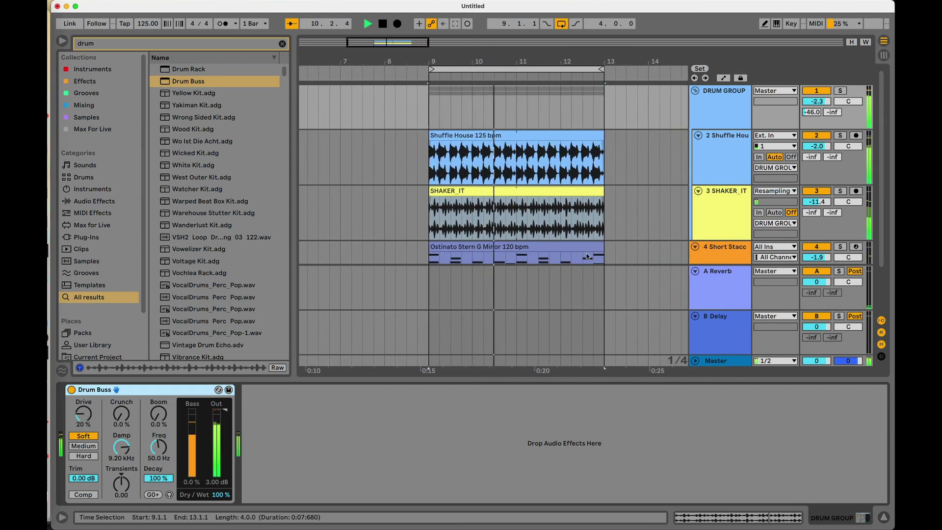
left_click(840, 90)
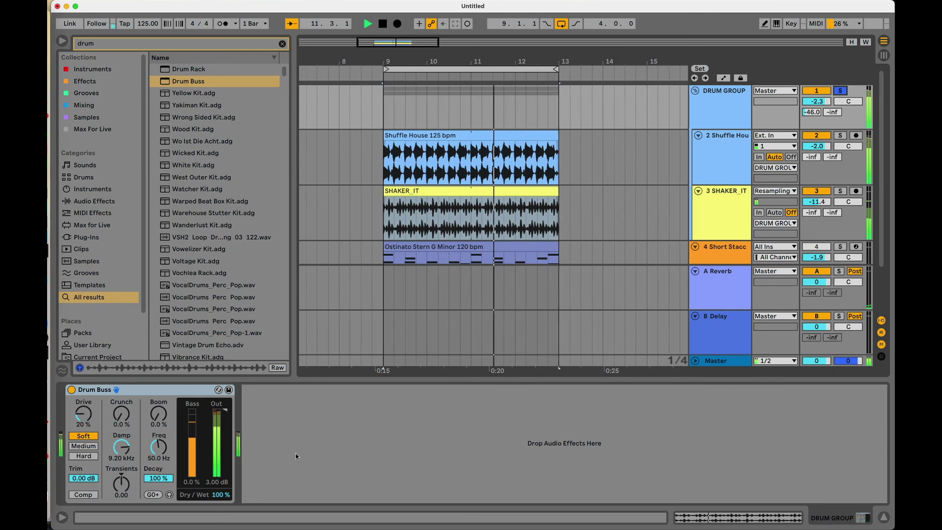
left_click_drag(225, 410, 225, 418)
key("space")
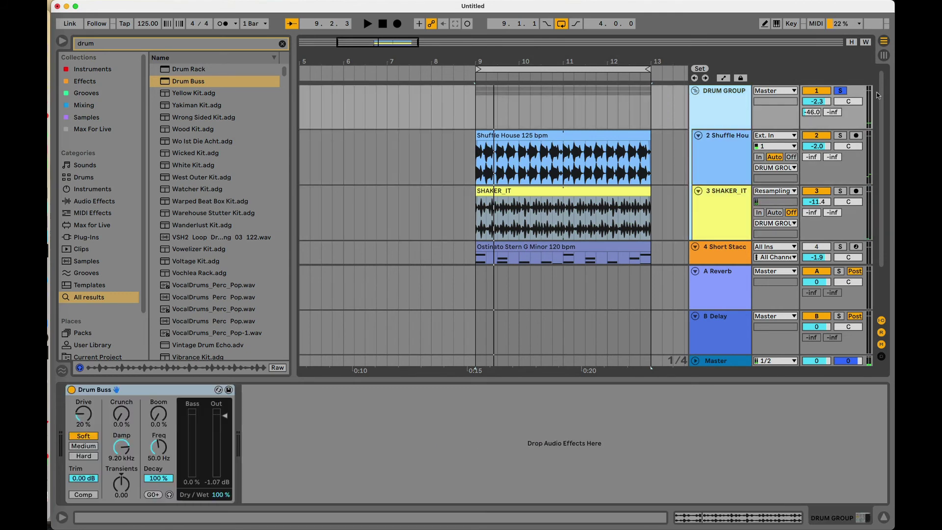
left_click(840, 90)
left_click(695, 91)
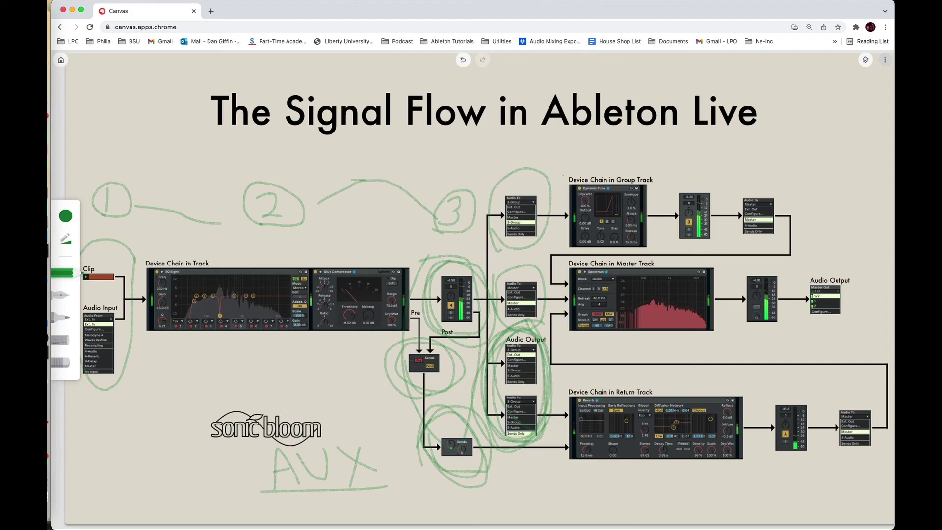
Step: Draw green loops around the 'Device Chain in Group Track' and 'Device Chain in Master Track' boxes
mouse_move(563, 175)
left_mouse_down()
mouse_move(650, 170)
mouse_move(628, 253)
mouse_move(544, 196)
mouse_move(611, 160)
mouse_move(634, 176)
left_mouse_up()
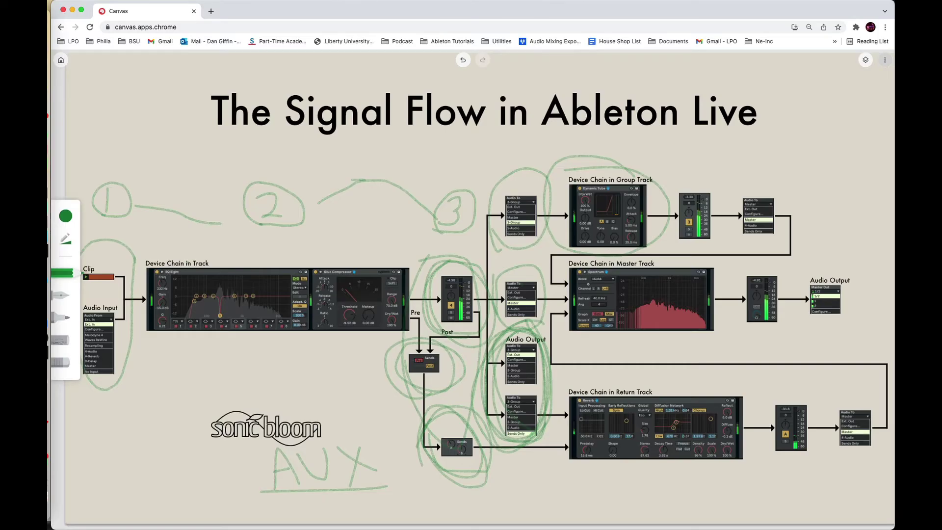
mouse_move(565, 281)
left_mouse_down()
mouse_move(591, 329)
mouse_move(683, 352)
mouse_move(735, 343)
mouse_move(739, 289)
mouse_move(664, 250)
mouse_move(570, 257)
mouse_move(610, 374)
mouse_move(734, 378)
mouse_move(766, 419)
mouse_move(750, 475)
mouse_move(672, 492)
mouse_move(567, 455)
mouse_move(571, 374)
left_mouse_up()
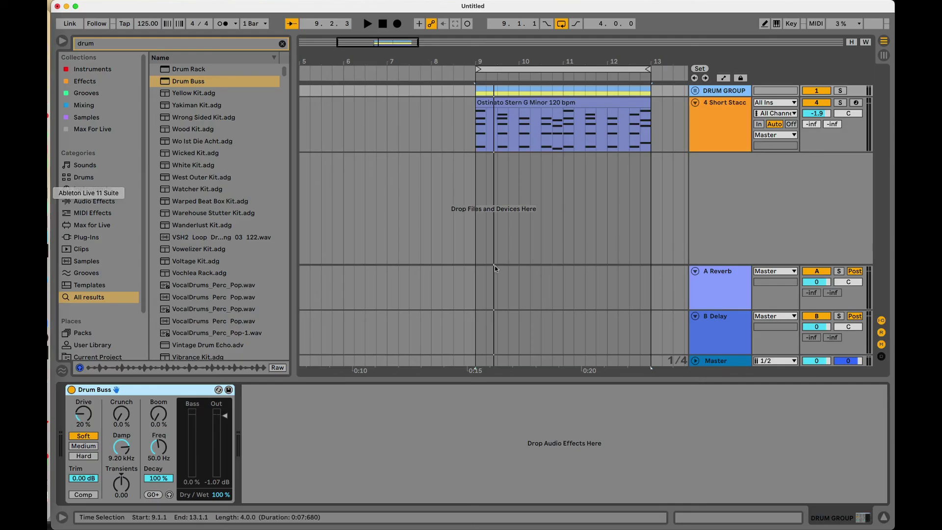
Step: Inspect the B Delay and A Reverb return devices, then unfold the Master track
left_click(727, 298)
left_click(725, 330)
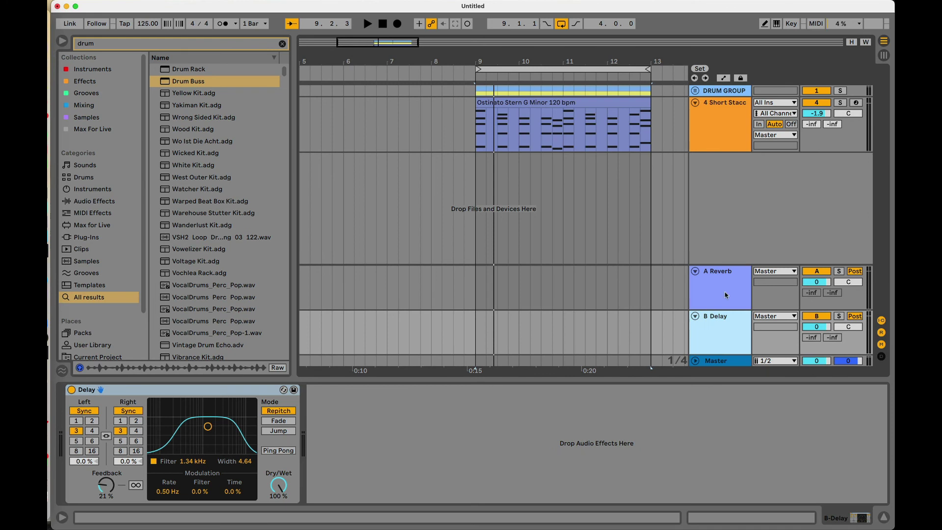
left_click(177, 386)
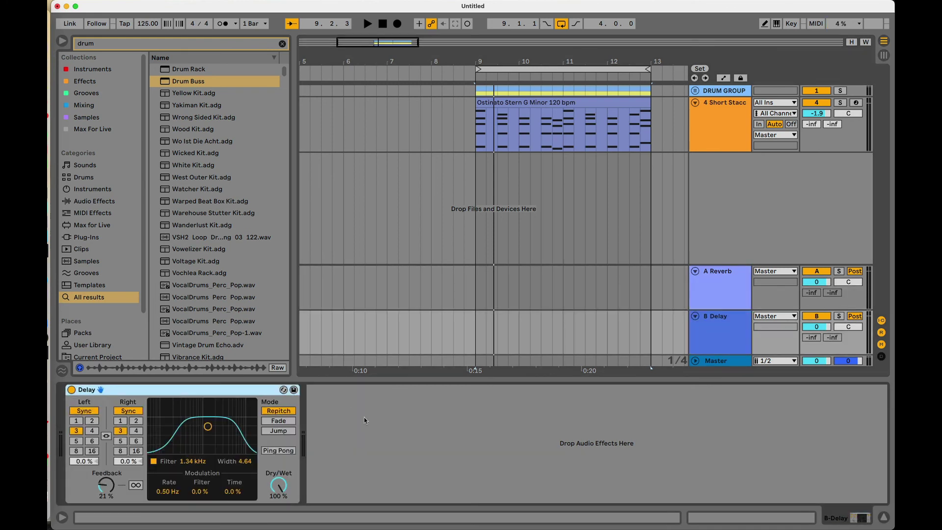
left_click(707, 295)
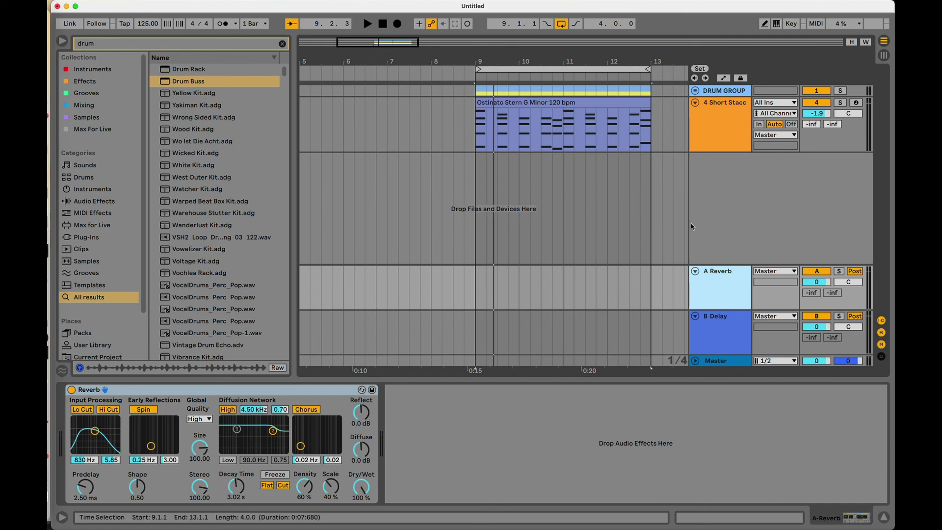
left_click(718, 361)
left_click(695, 361)
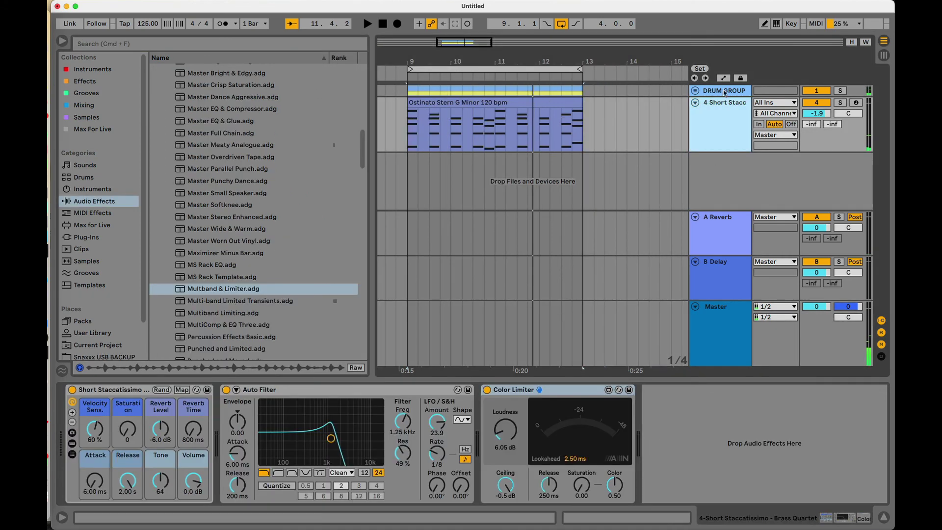
Step: Review DRUM GROUP and 4 Short Stacc (output kept on Master), then select Master's Multband & Limiter rack
left_click(721, 91)
left_click(712, 133)
left_click(771, 136)
left_click(780, 137)
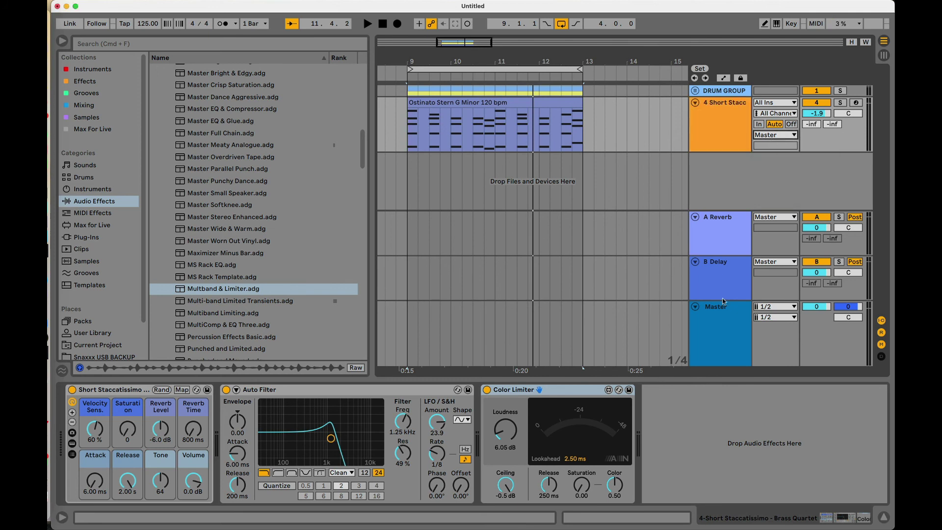
left_click(716, 326)
left_click(199, 394)
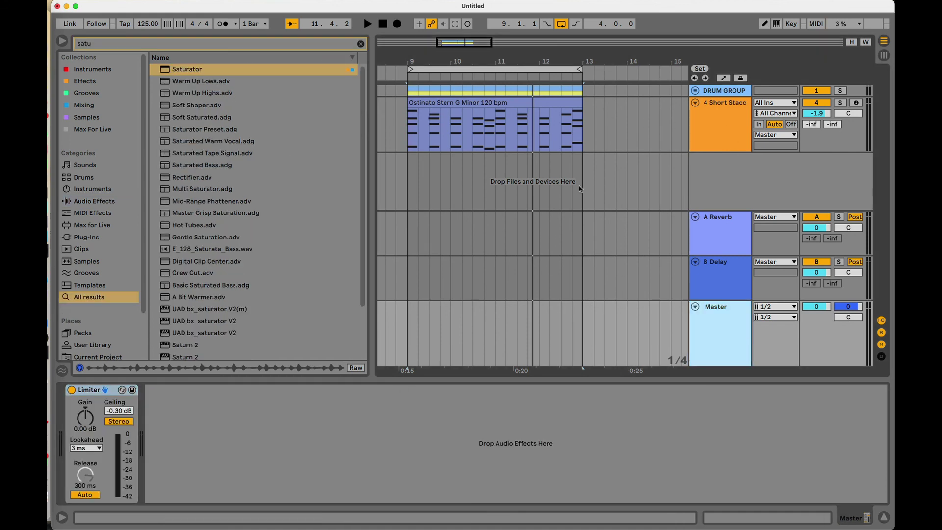
left_click(361, 44)
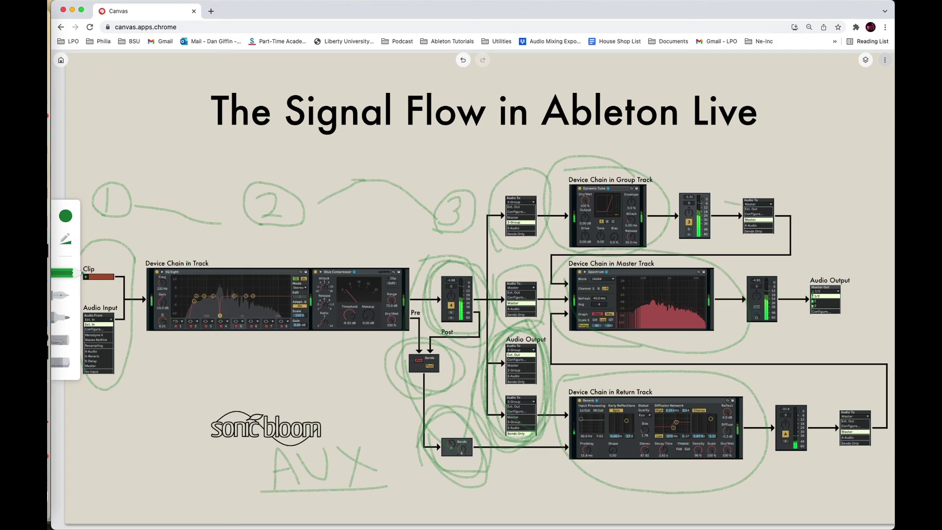
Step: Draw green loops around the Group's Audio To box, Master meter with Audio Output, and Return meter with routing
mouse_move(751, 191)
left_mouse_down()
mouse_move(794, 248)
mouse_move(737, 253)
mouse_move(710, 206)
mouse_move(748, 186)
left_mouse_up()
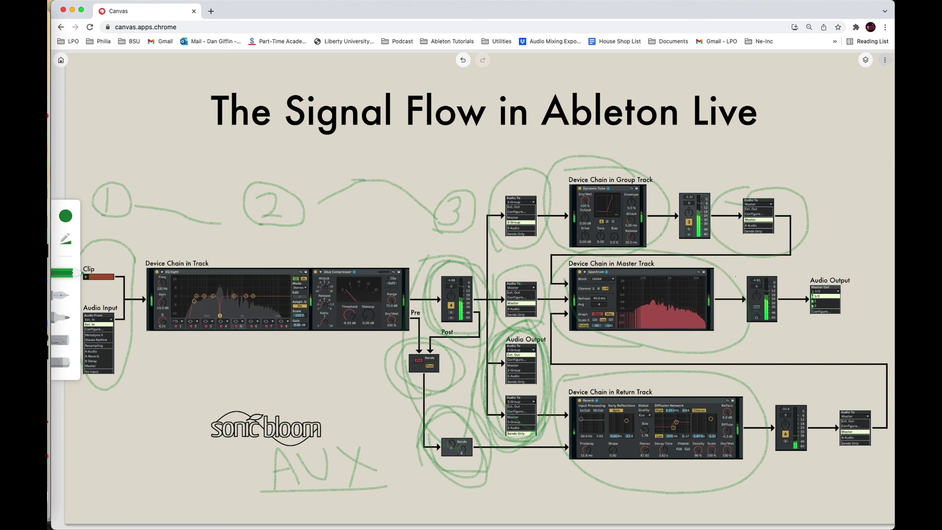
mouse_move(776, 265)
left_mouse_down()
mouse_move(836, 262)
mouse_move(841, 332)
mouse_move(744, 320)
mouse_move(736, 276)
left_mouse_up()
left_click_drag(805, 385, 802, 384)
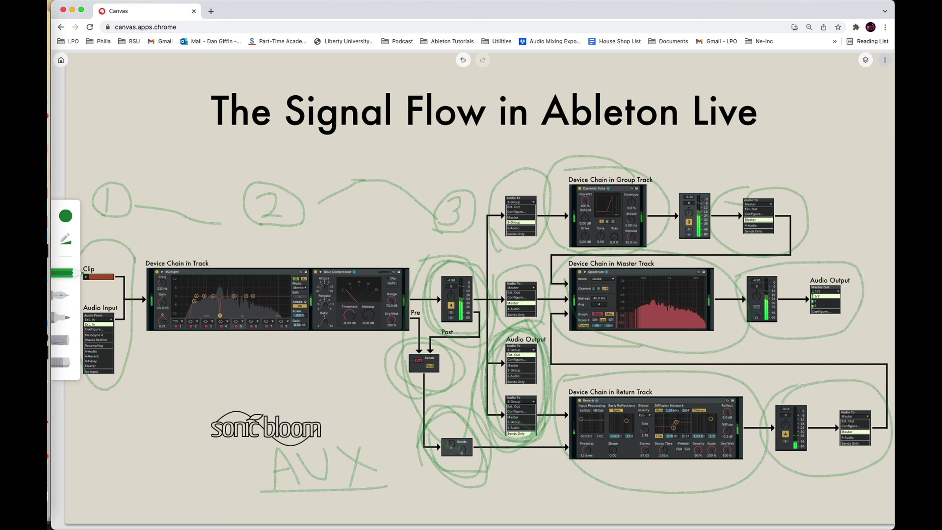